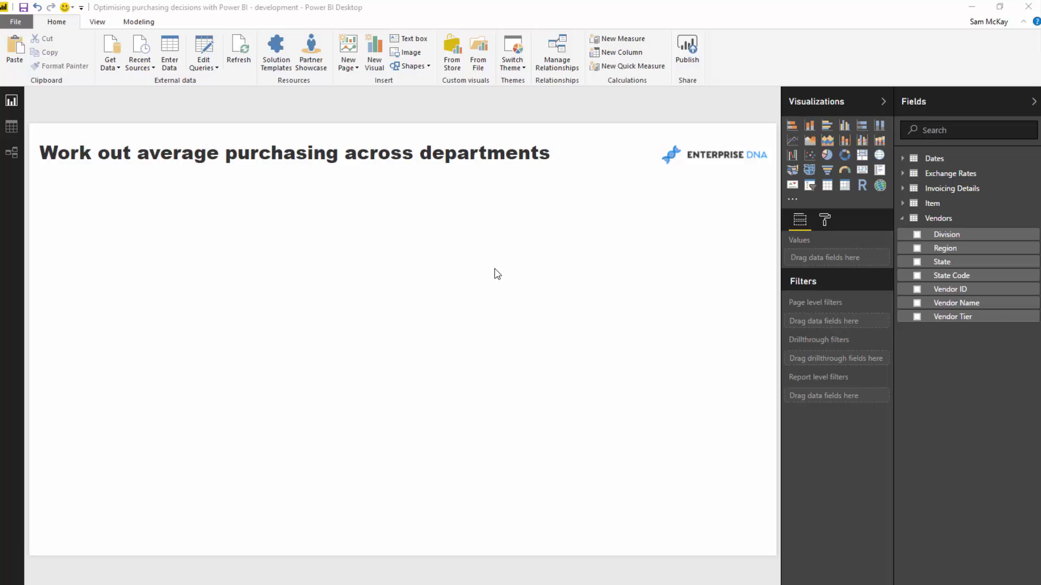
# Review the Invoicing Totals DAX formula, chart the measure on the page, and start an Enter Data table.
pyautogui.click(944, 189)
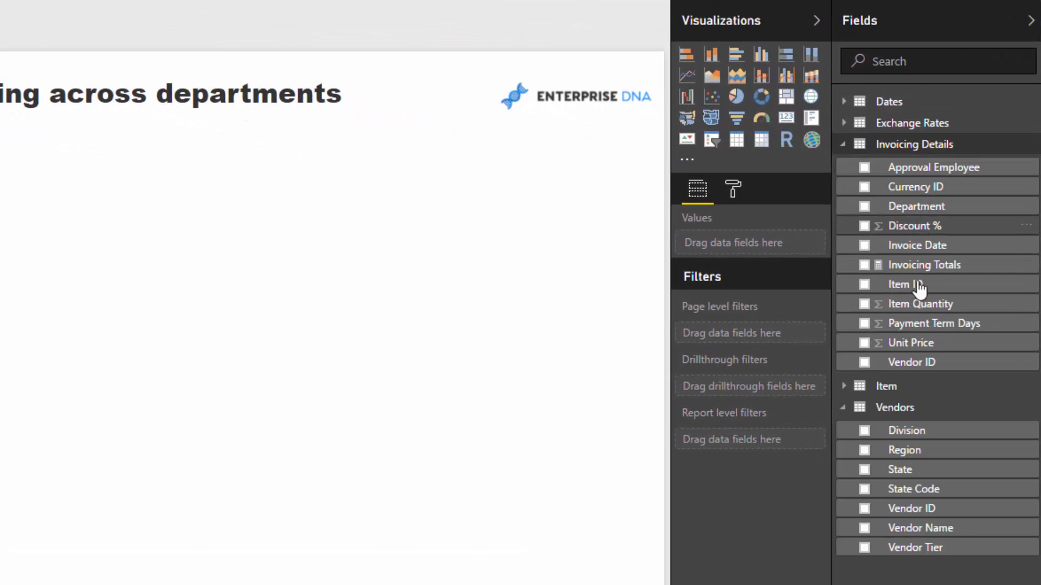
pyautogui.click(918, 266)
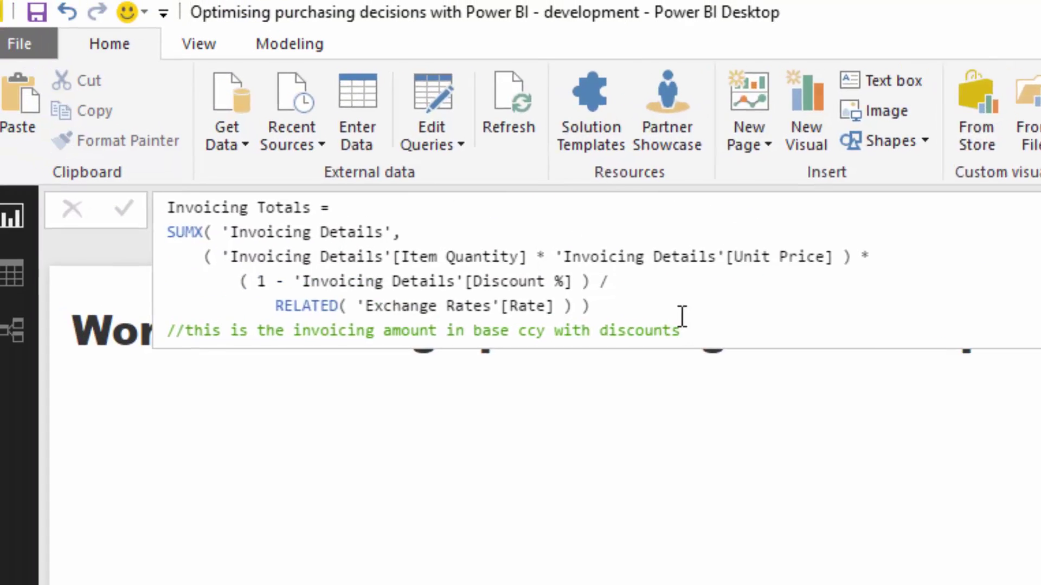
pyautogui.moveTo(336, 194); pyautogui.dragTo(0, 116)
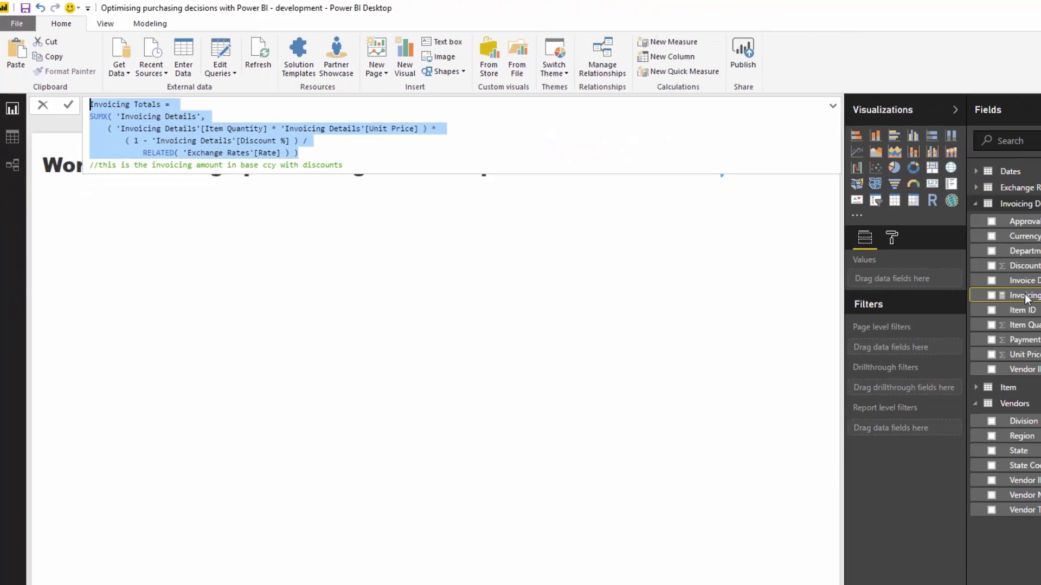
pyautogui.moveTo(953, 278); pyautogui.dragTo(640, 293)
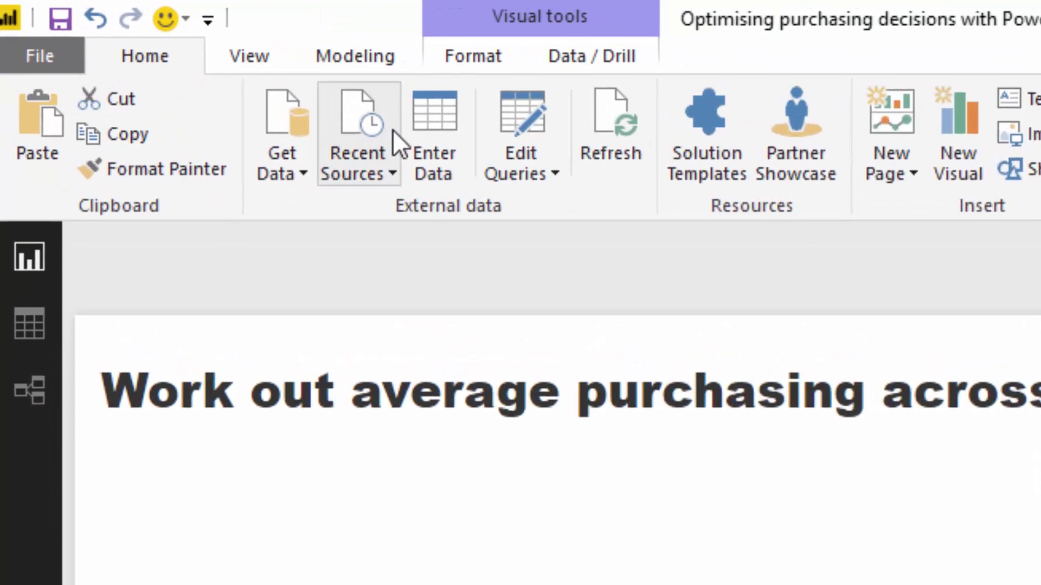
pyautogui.click(433, 130)
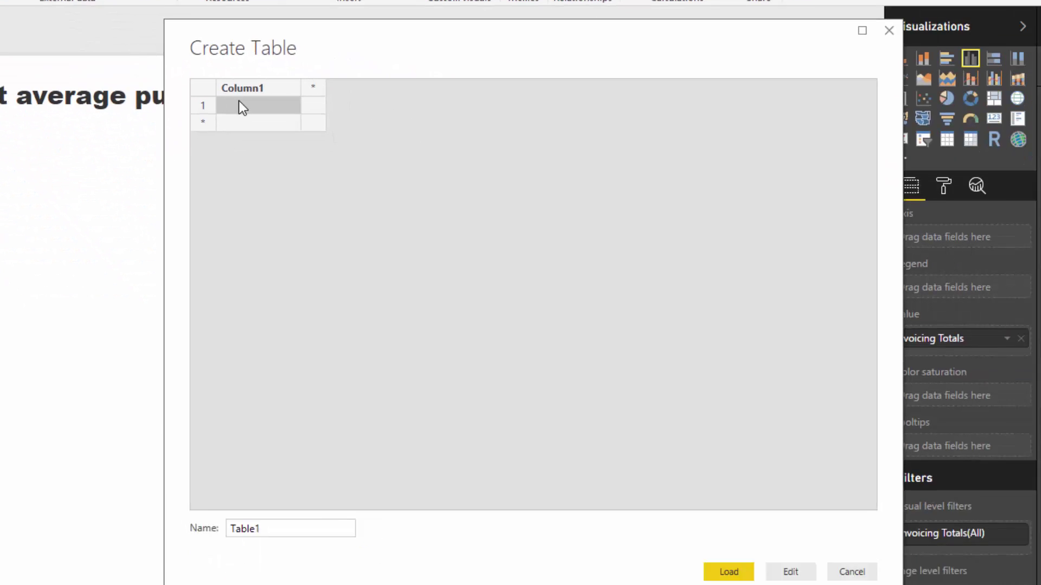
# Enter the value 1 in a new table named Key Measures and load it.
pyautogui.write('1')
pyautogui.doubleClick(227, 505)
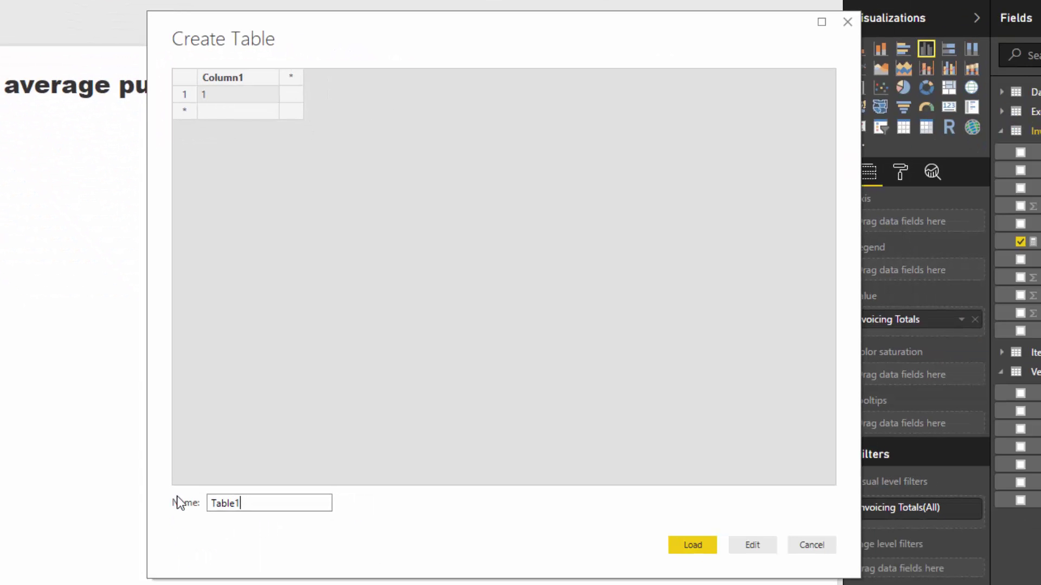
pyautogui.write('Key Measure')
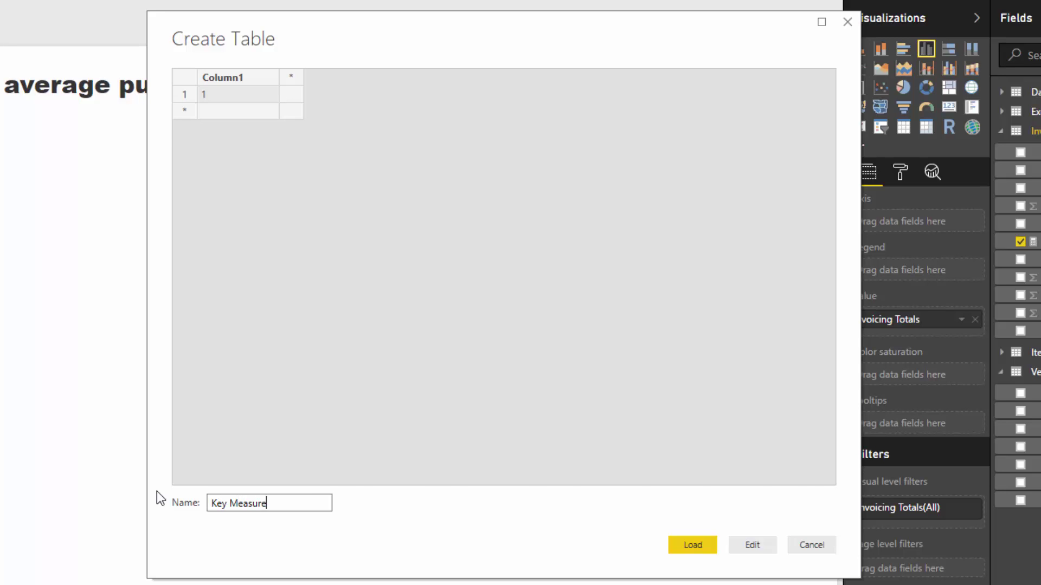
pyautogui.press('Return')
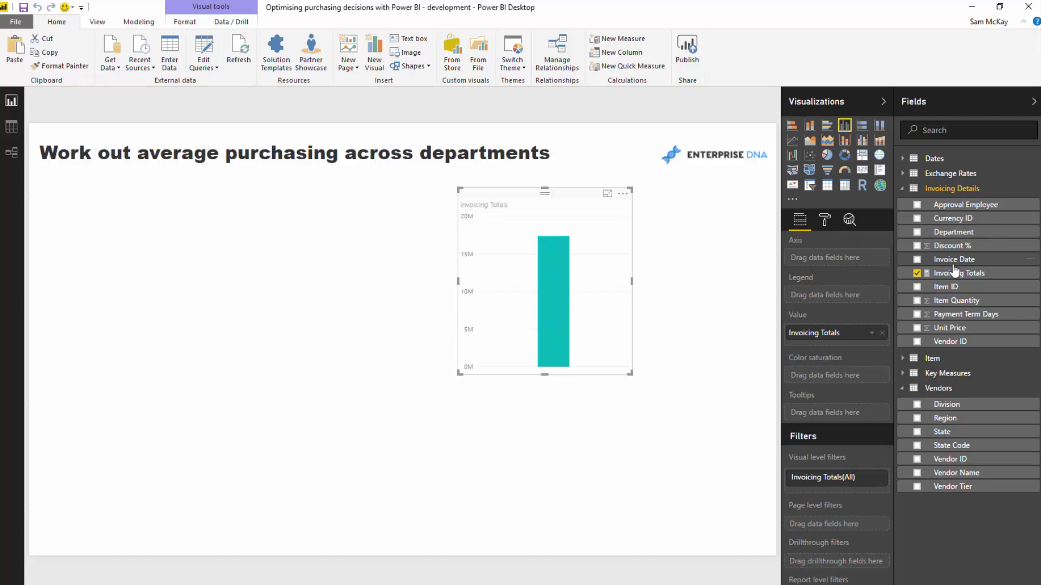
# Set the Invoicing Totals measure's home table to Key Measures.
pyautogui.click(949, 273)
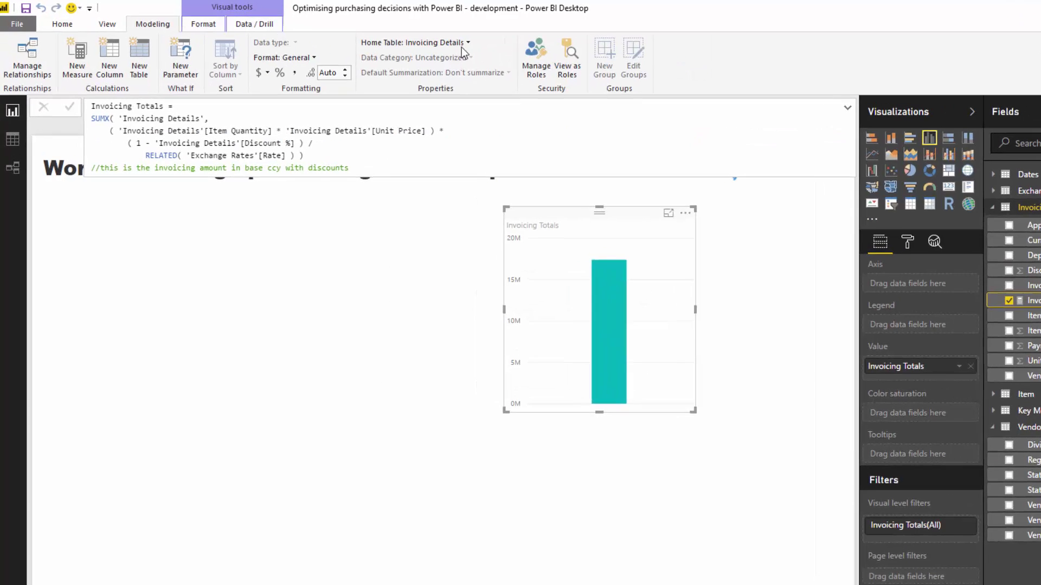
pyautogui.click(461, 43)
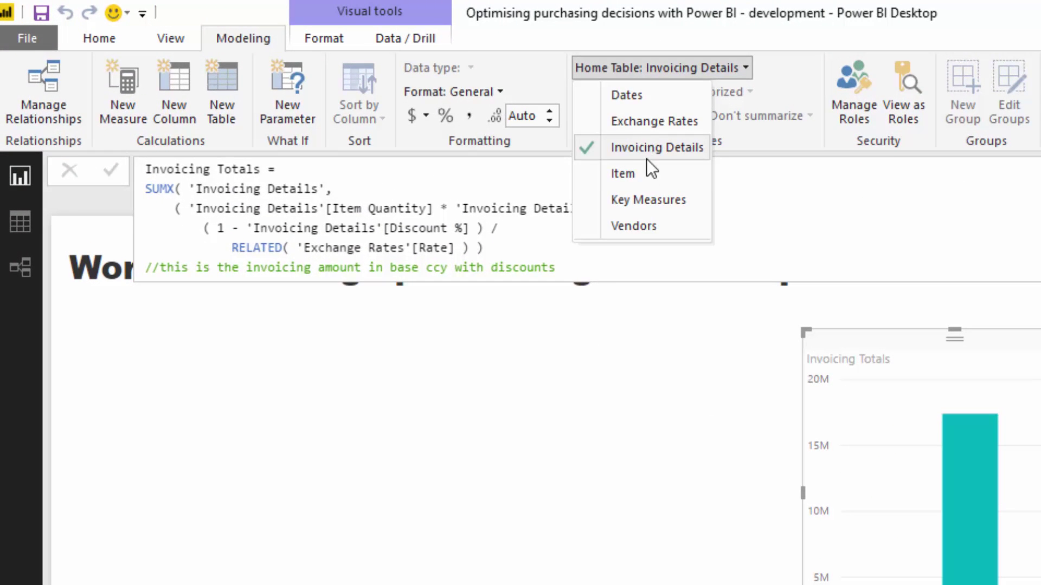
pyautogui.click(640, 195)
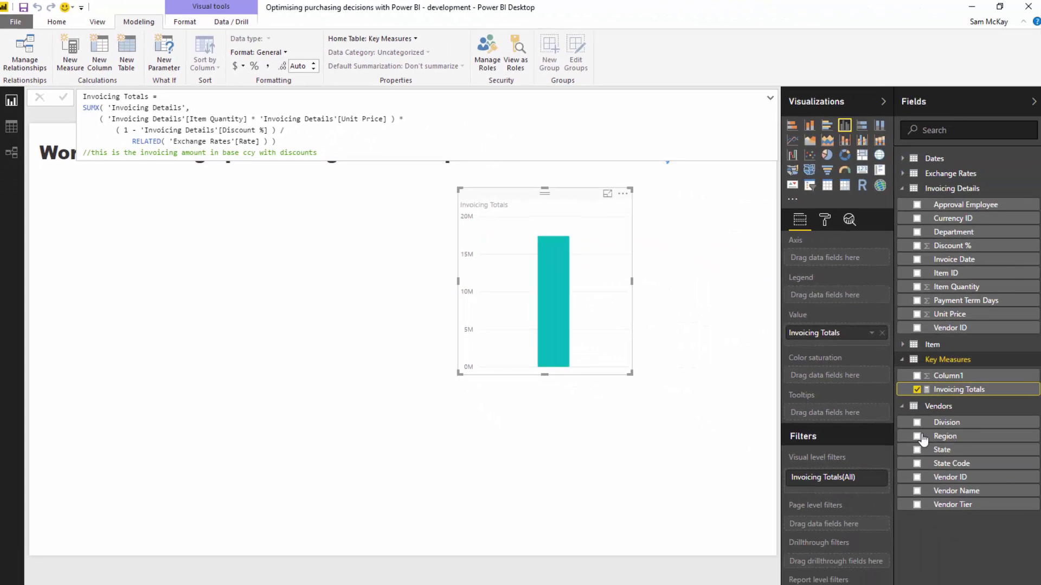
# Delete the placeholder Column1 from the Key Measures table.
pyautogui.rightClick(955, 376)
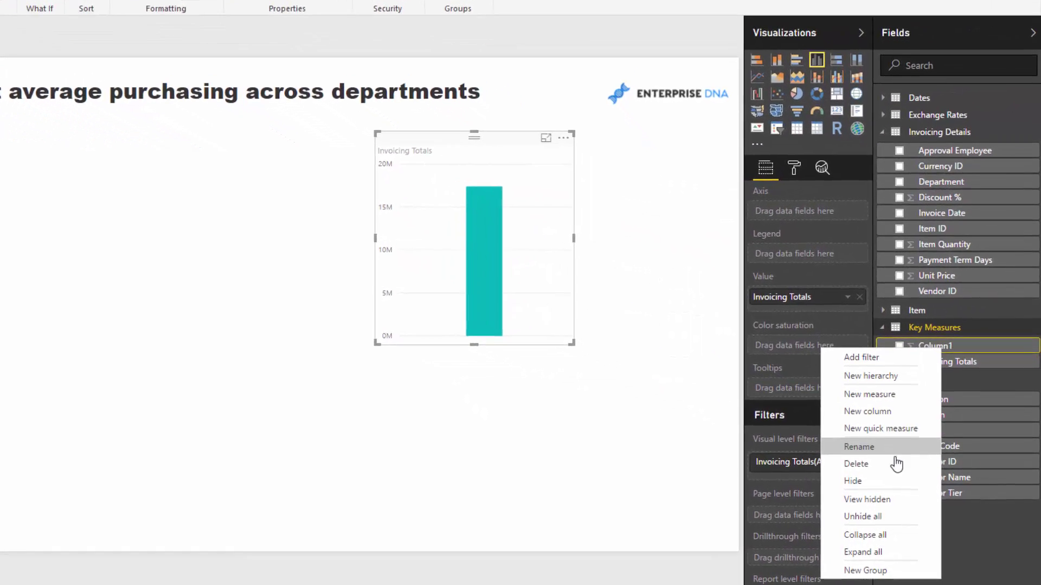
pyautogui.click(897, 458)
pyautogui.click(488, 294)
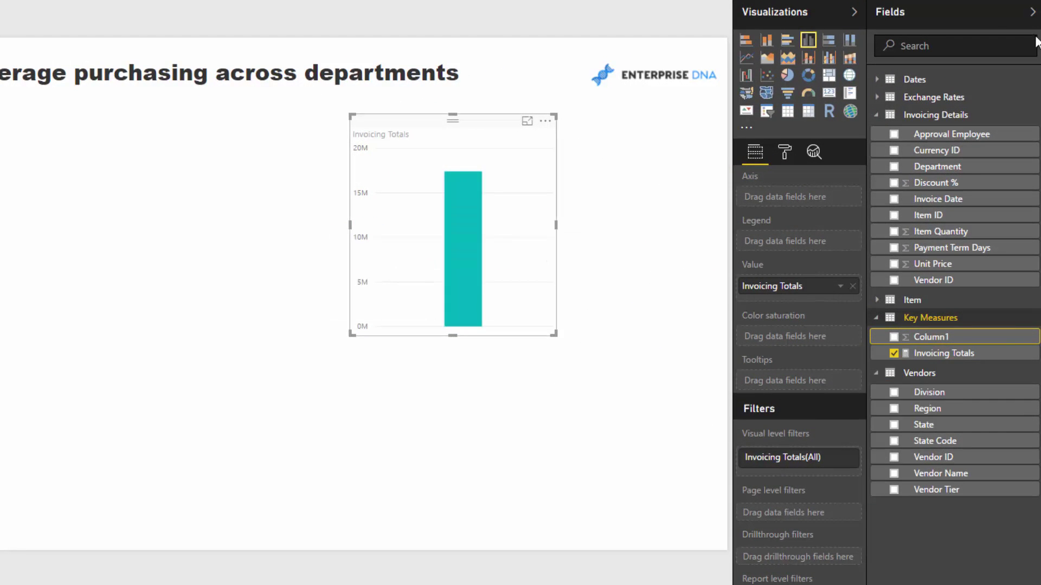
# Move the Invoicing Totals chart to the left side of the page.
pyautogui.click(1032, 13)
pyautogui.click(1032, 20)
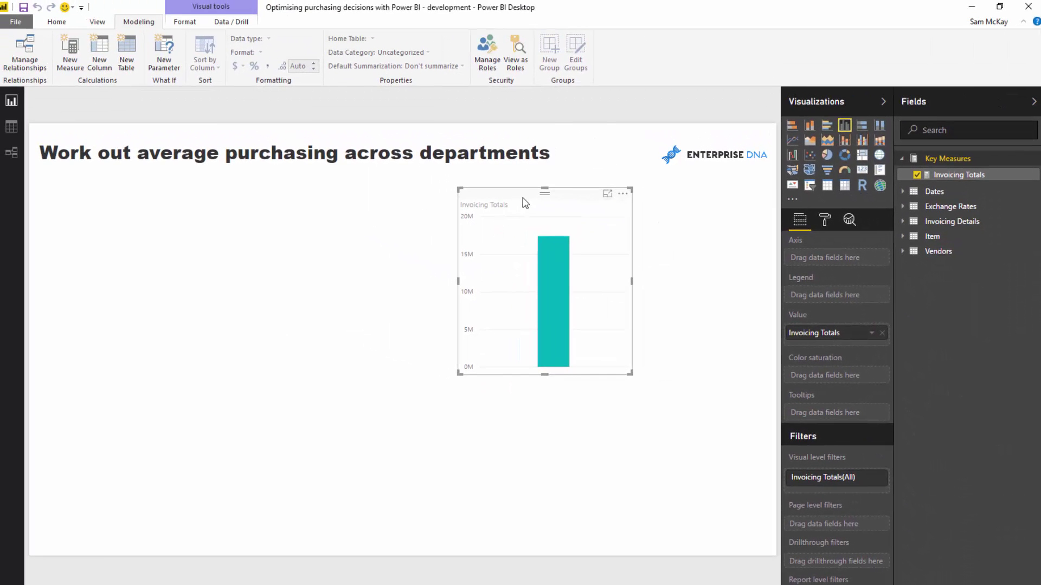
pyautogui.moveTo(525, 203); pyautogui.dragTo(283, 220)
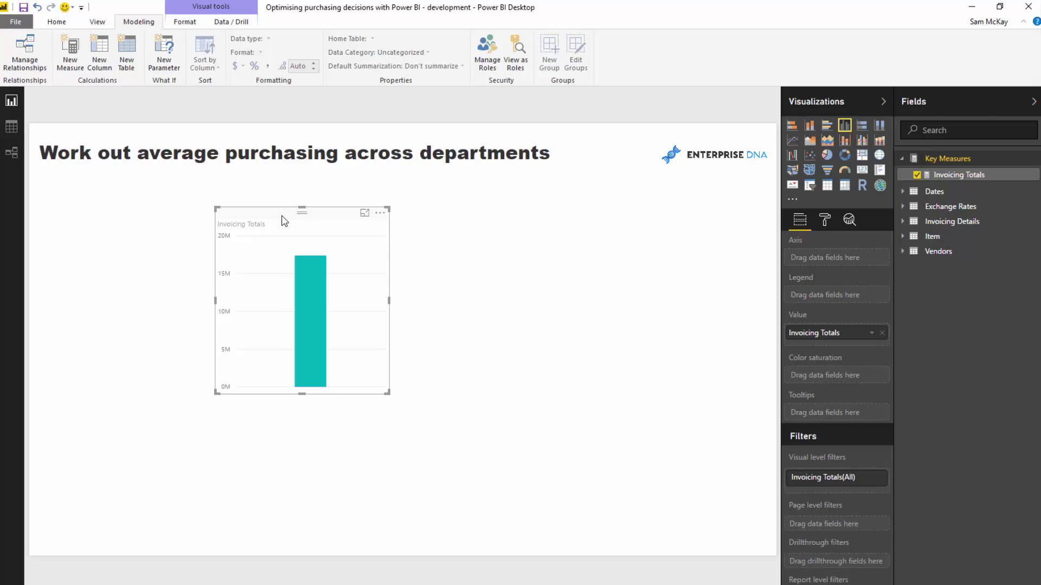
# Plot Invoicing Totals by Dates > Date and make the chart wide and short.
pyautogui.moveTo(282, 220); pyautogui.dragTo(261, 209)
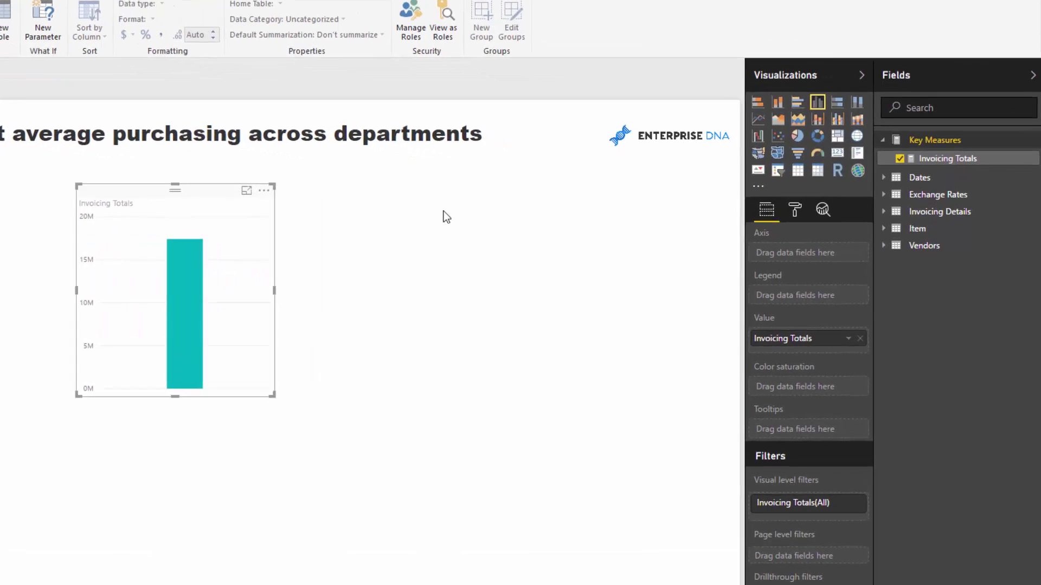
pyautogui.click(898, 156)
pyautogui.moveTo(904, 176); pyautogui.dragTo(786, 258)
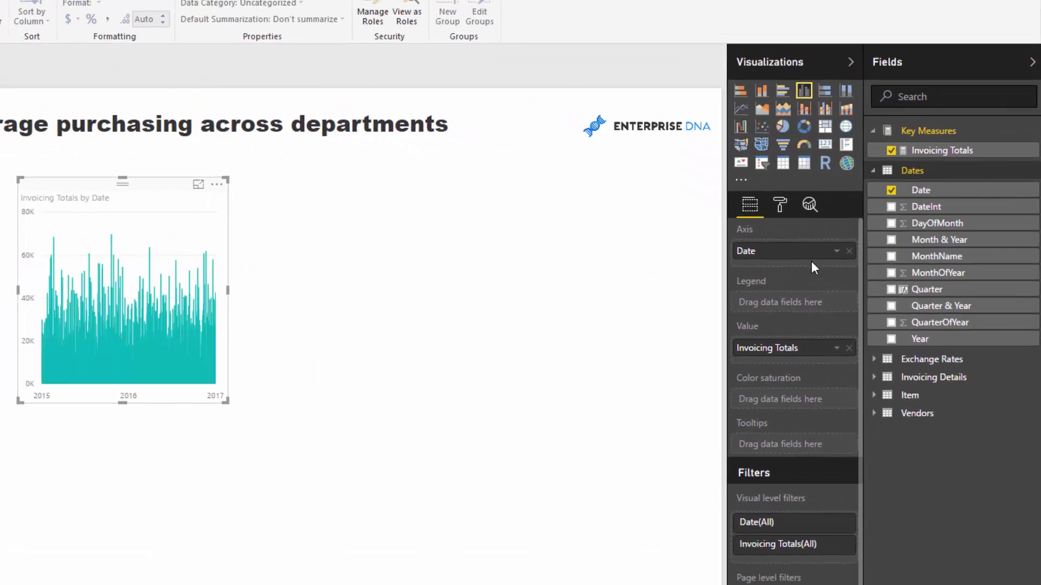
pyautogui.moveTo(226, 402); pyautogui.dragTo(741, 299)
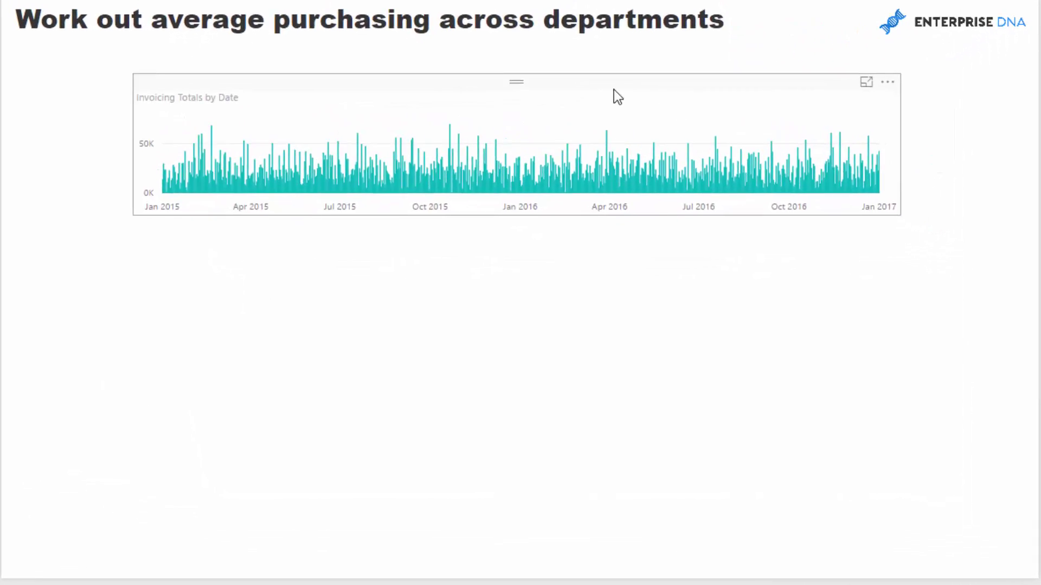
# Fine-tune the date chart's position and width, then paste a duplicate of it.
pyautogui.moveTo(566, 75); pyautogui.dragTo(569, 74)
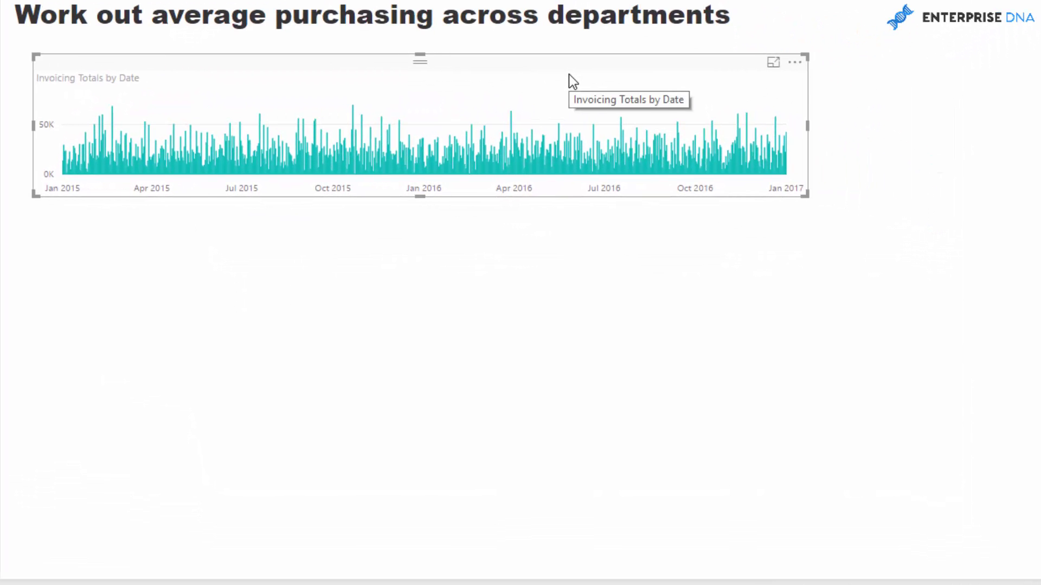
pyautogui.hotkey('ctrl', 'z')
pyautogui.click(597, 66)
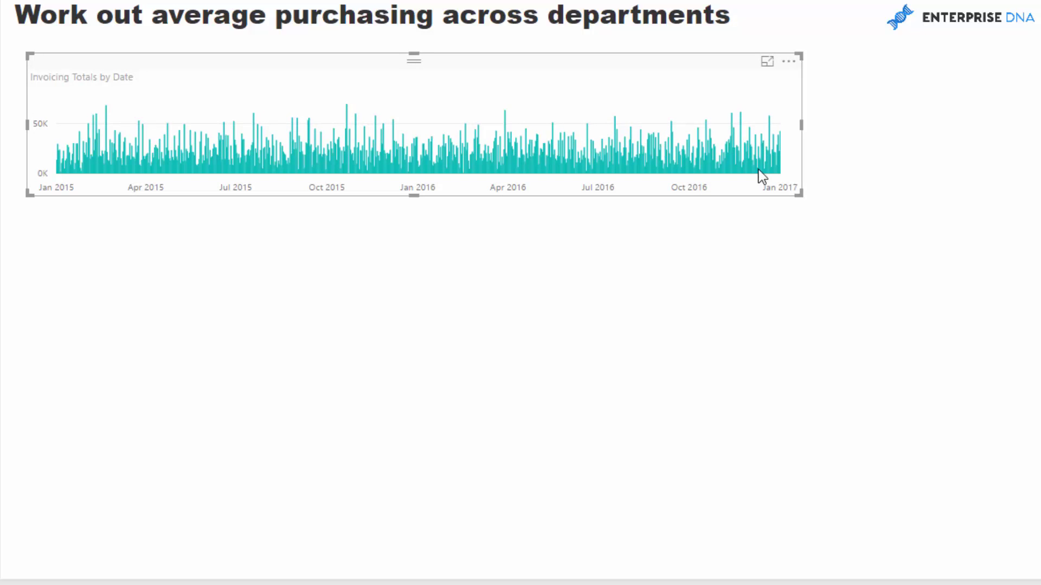
pyautogui.moveTo(799, 194); pyautogui.dragTo(766, 191)
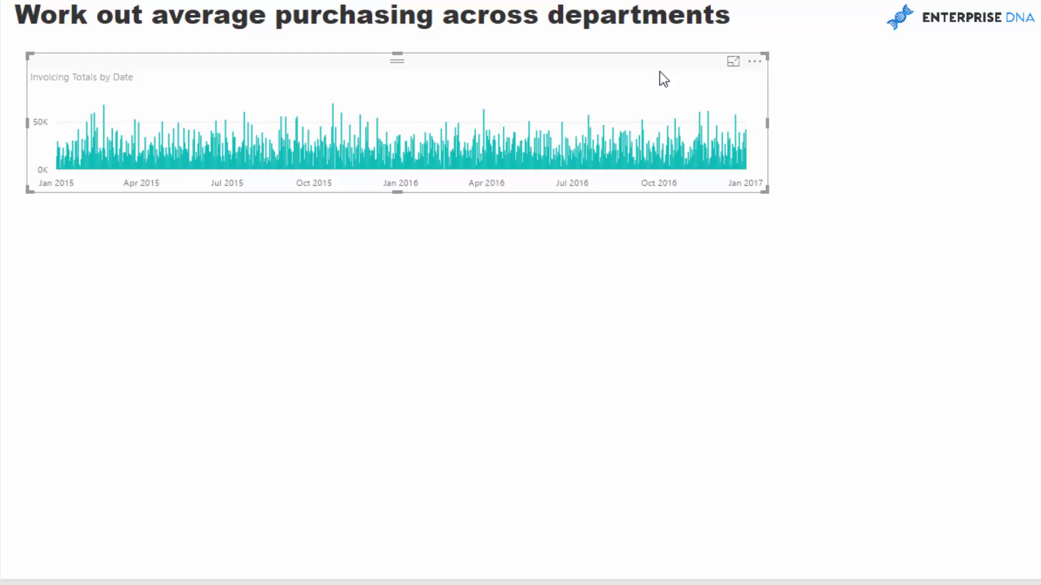
pyautogui.hotkey('ctrl', 'c')
pyautogui.hotkey('ctrl', 'v')
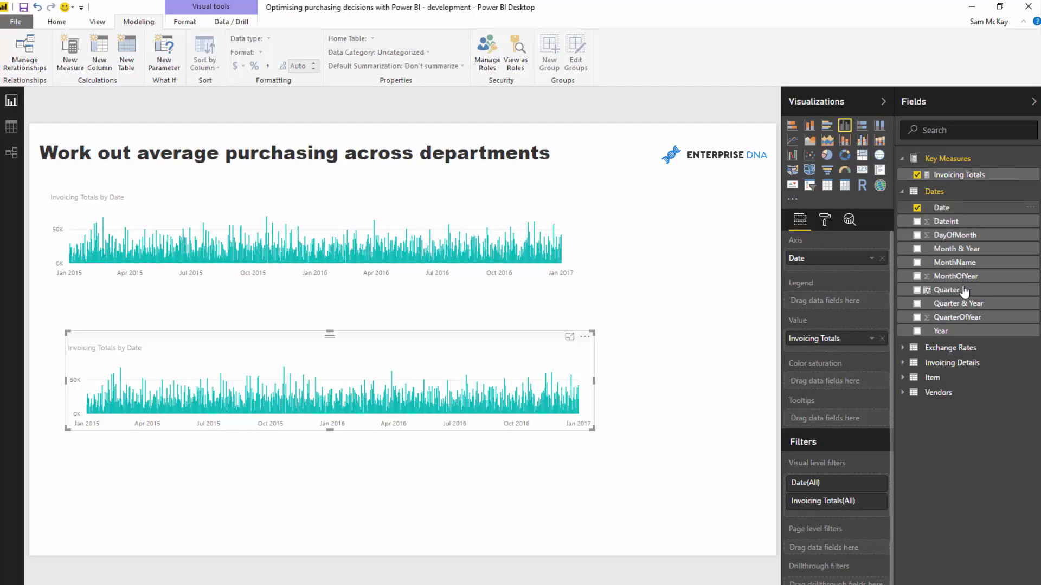
# Turn the copied chart into horizontal bars of Invoicing Totals by Department, replacing Date.
pyautogui.click(943, 378)
pyautogui.click(945, 377)
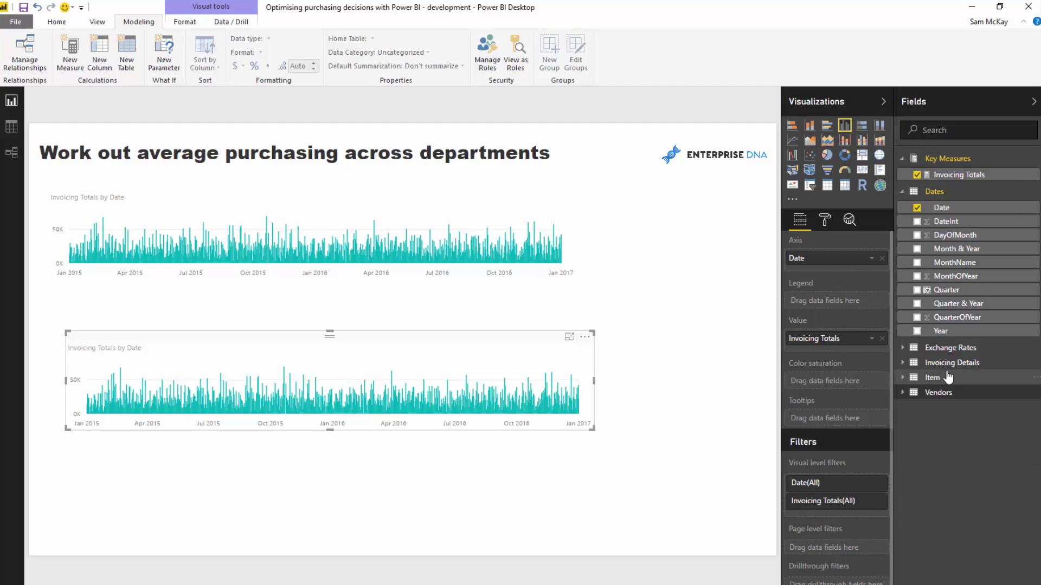
pyautogui.click(947, 366)
pyautogui.moveTo(953, 406); pyautogui.dragTo(835, 263)
pyautogui.click(882, 259)
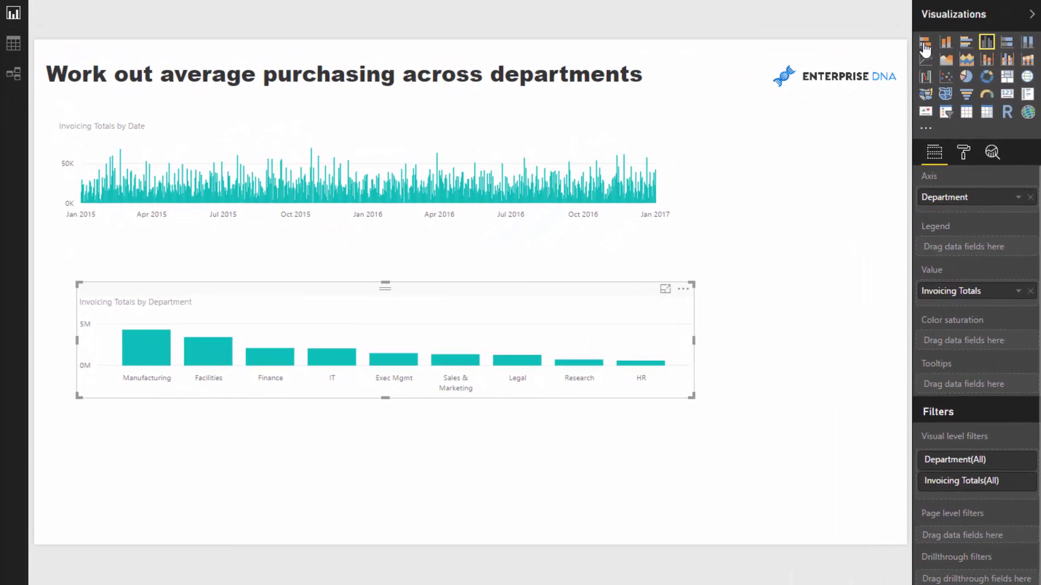
pyautogui.click(818, 108)
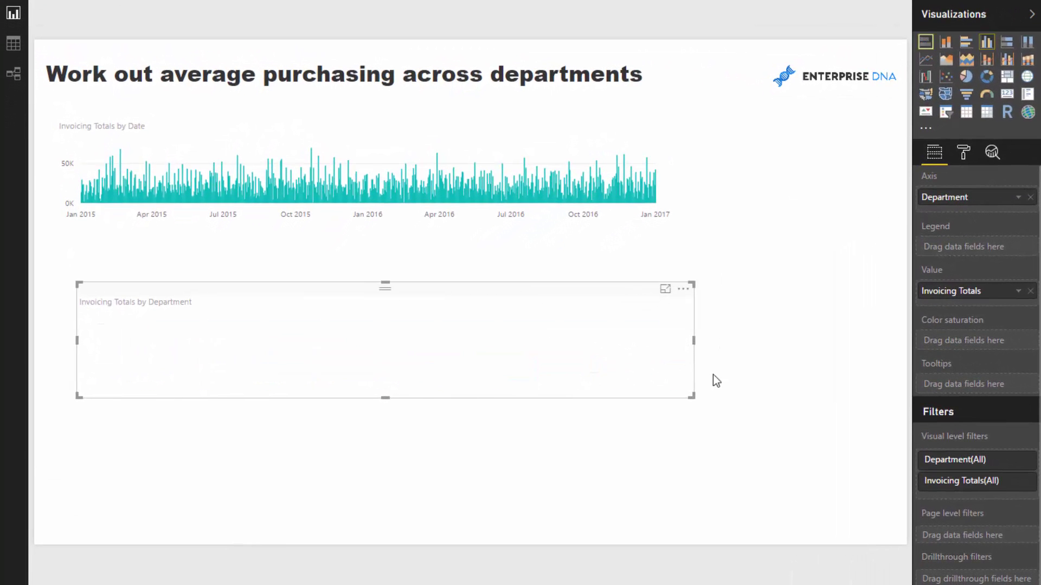
# Resize the department bar chart and position it just beneath the date chart.
pyautogui.moveTo(690, 397); pyautogui.dragTo(407, 533)
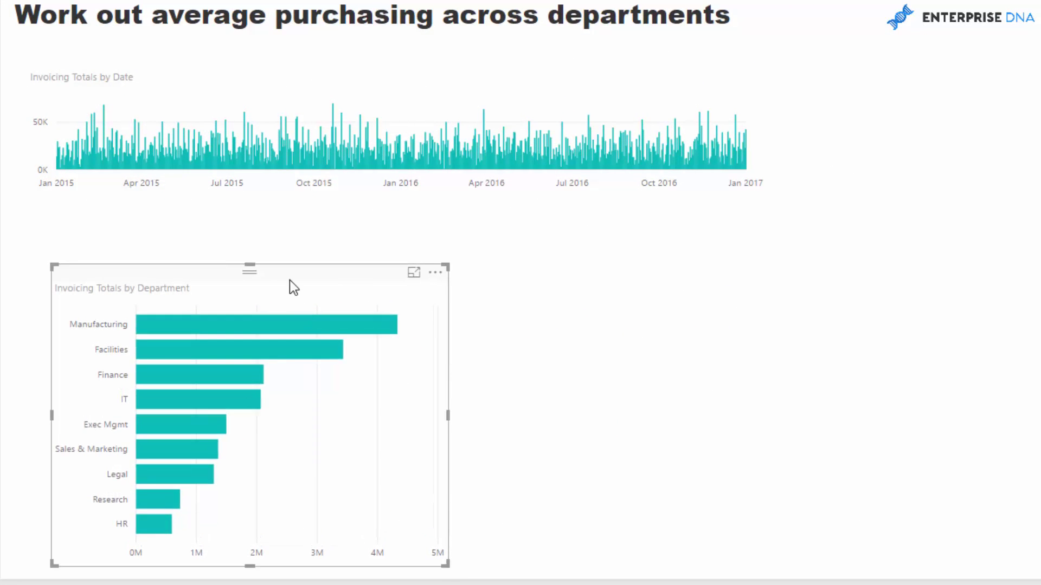
pyautogui.moveTo(289, 280); pyautogui.dragTo(268, 229)
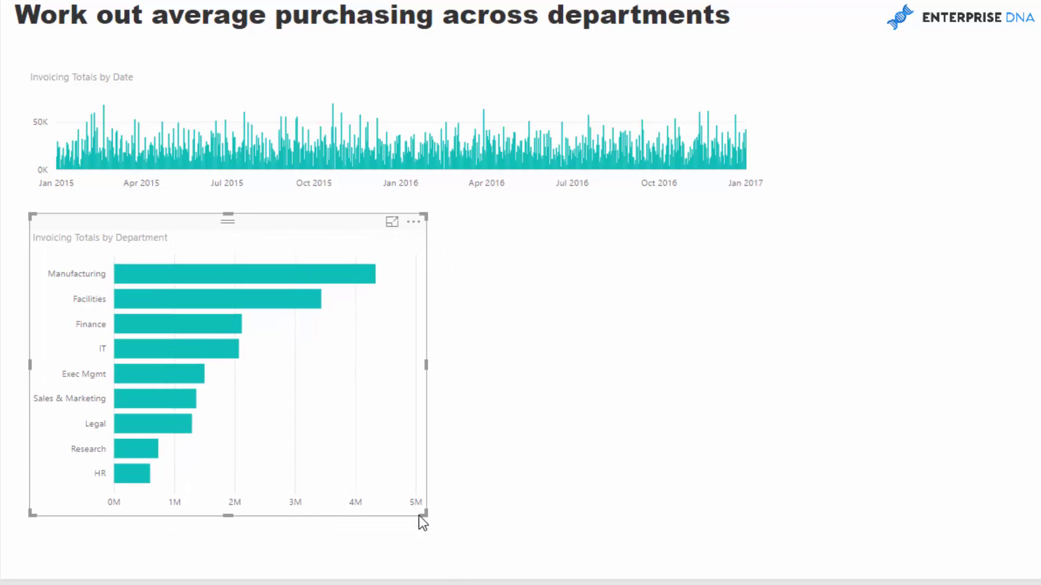
pyautogui.moveTo(420, 517); pyautogui.dragTo(383, 560)
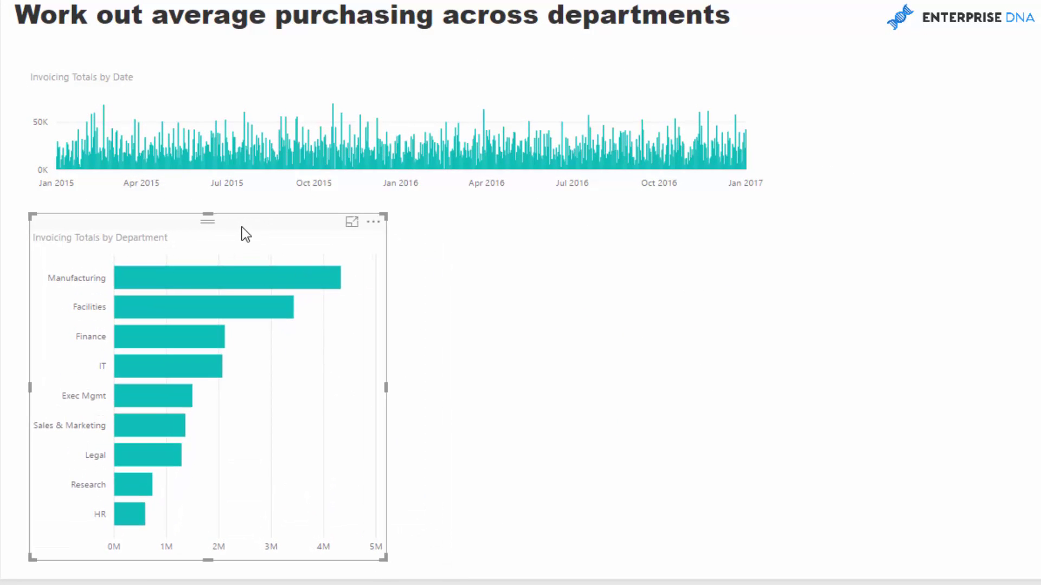
pyautogui.click(322, 98)
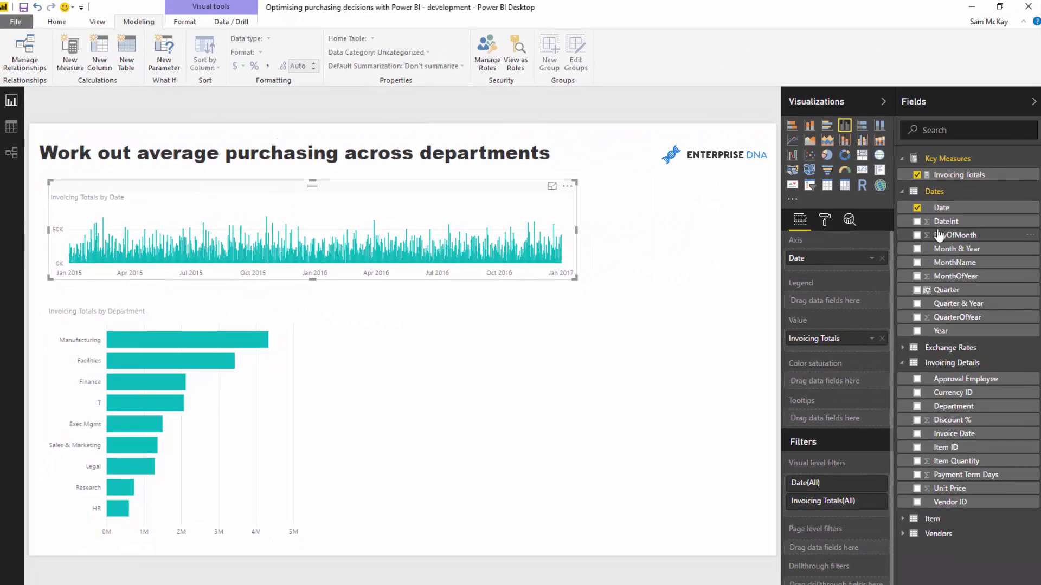
# Add a top-right Date range slicer spanning 13/07/2015 to 25/03/2016.
pyautogui.moveTo(943, 209); pyautogui.dragTo(561, 316)
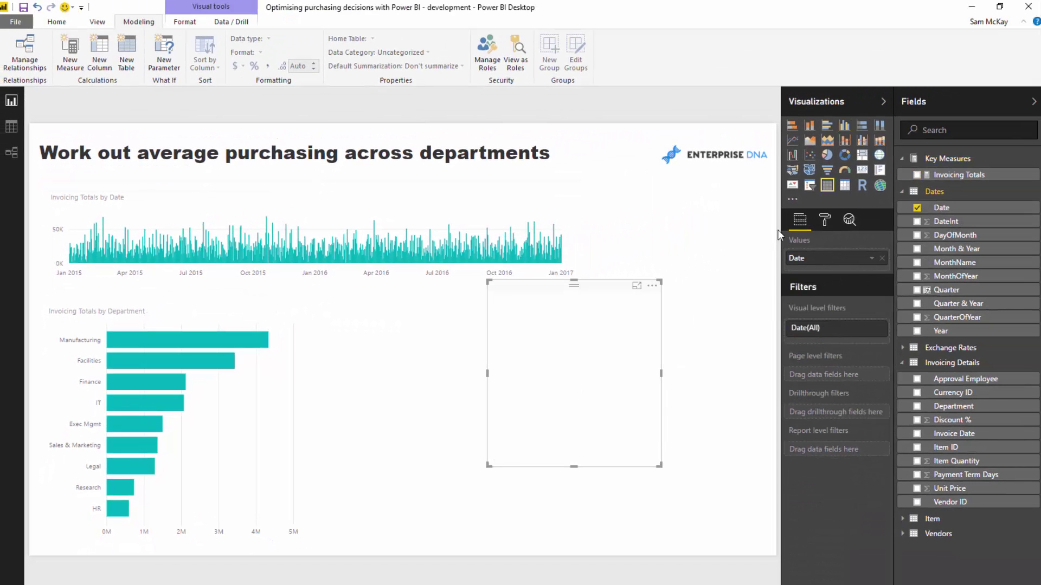
pyautogui.click(810, 186)
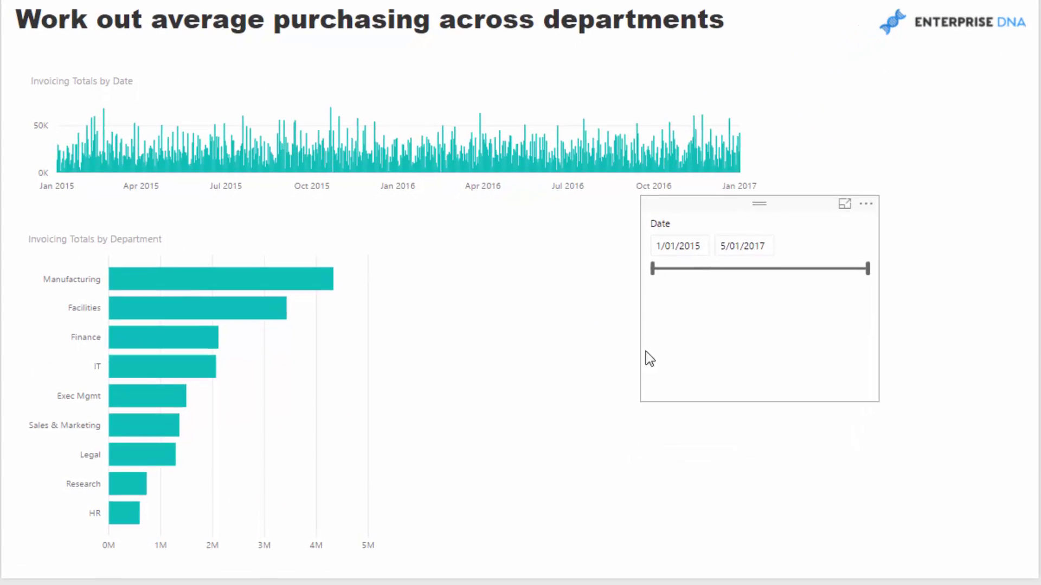
pyautogui.moveTo(488, 465); pyautogui.dragTo(496, 345)
pyautogui.moveTo(691, 199); pyautogui.dragTo(837, 53)
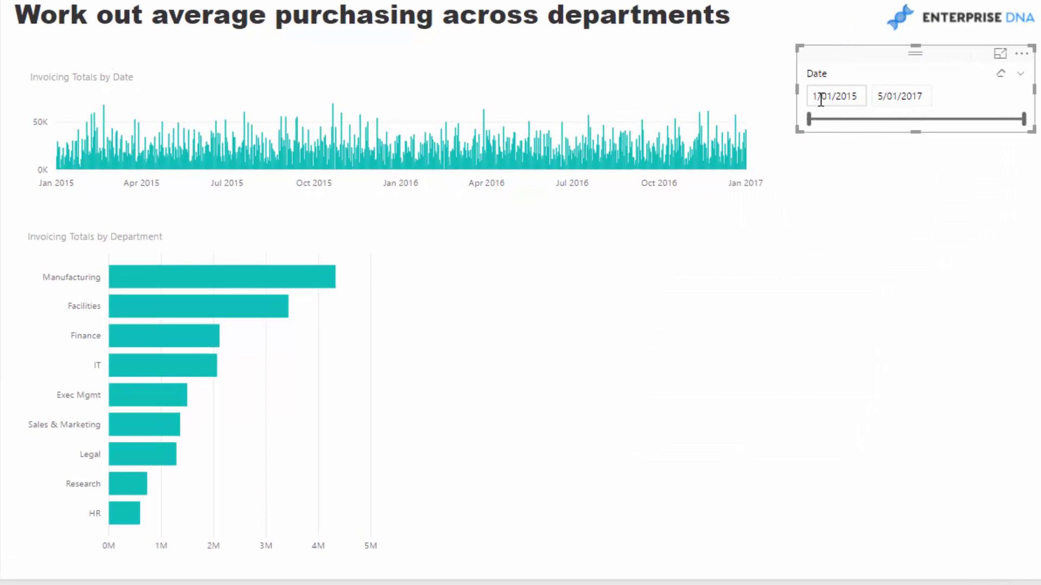
pyautogui.moveTo(808, 119); pyautogui.dragTo(866, 119)
pyautogui.moveTo(1024, 119); pyautogui.dragTo(941, 119)
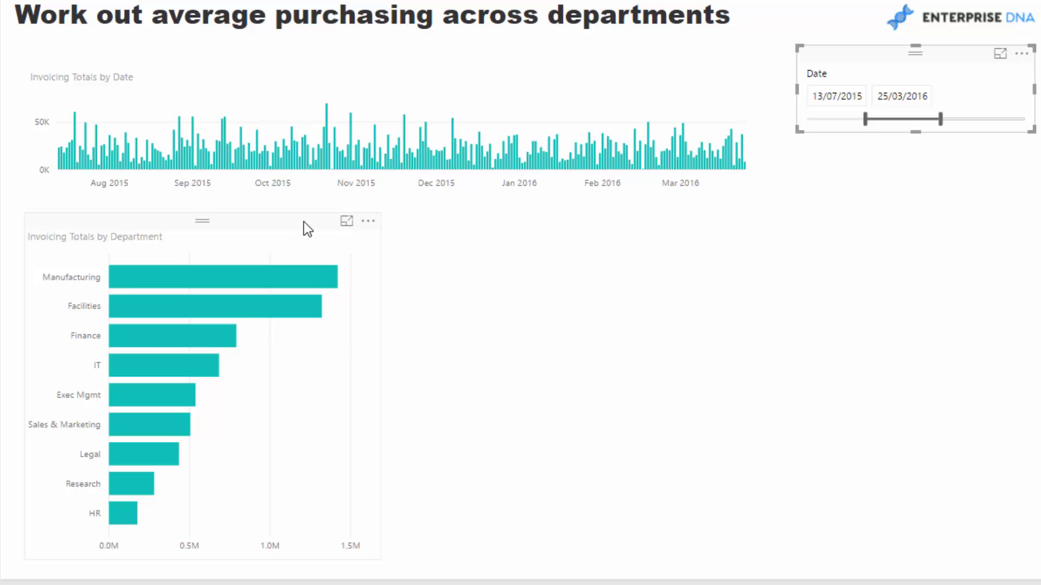
# Nudge the department chart into place, shift the Date slicer left, and narrow the department chart.
pyautogui.moveTo(304, 223); pyautogui.dragTo(301, 219)
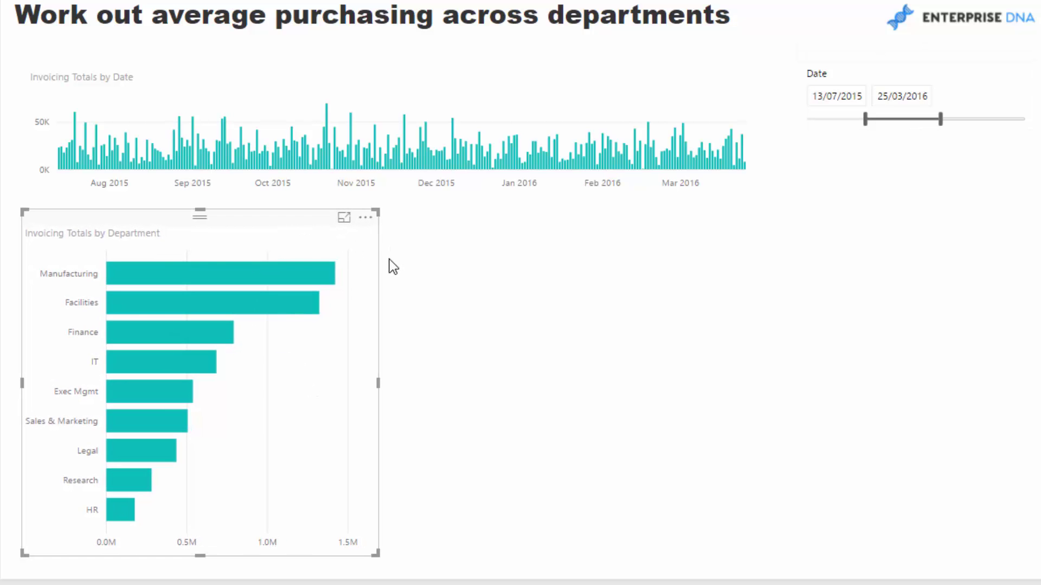
pyautogui.click(584, 290)
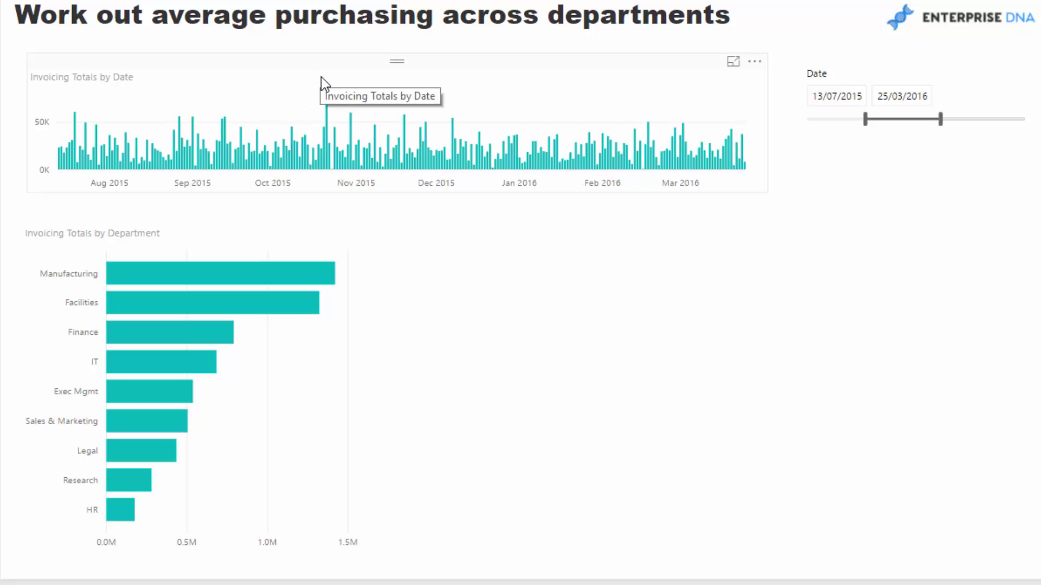
pyautogui.moveTo(886, 57); pyautogui.dragTo(880, 58)
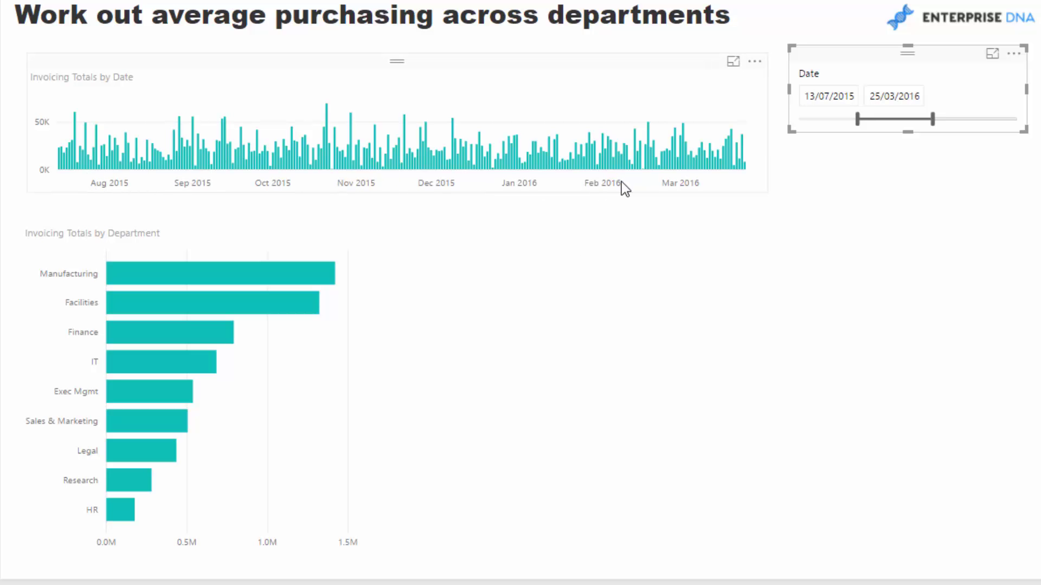
pyautogui.click(333, 215)
pyautogui.moveTo(379, 210); pyautogui.dragTo(352, 212)
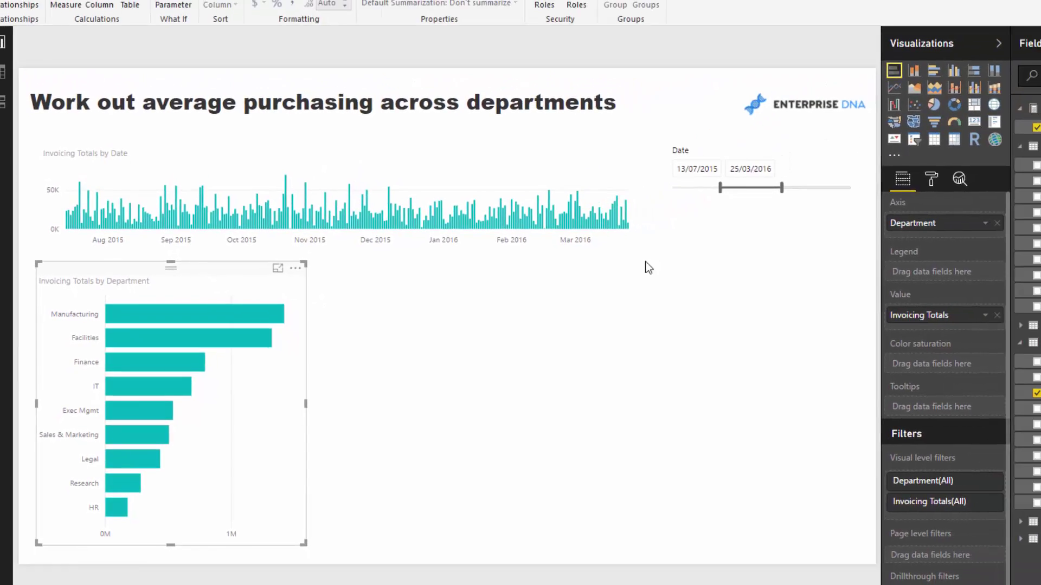
pyautogui.click(790, 194)
# Display the Invoicing Totals DAX formula and check the department chart's fields.
pyautogui.click(946, 175)
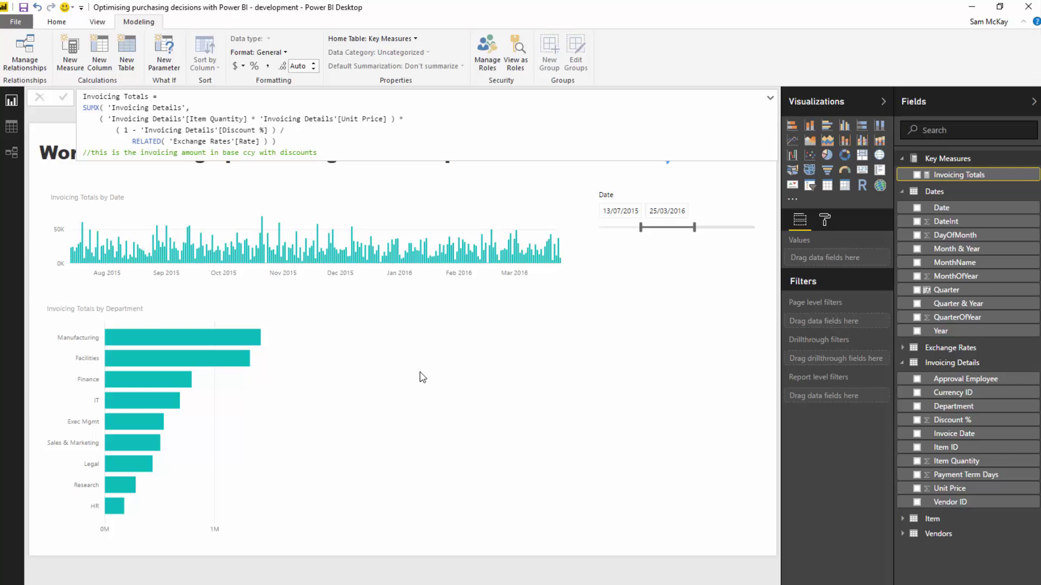
pyautogui.click(178, 307)
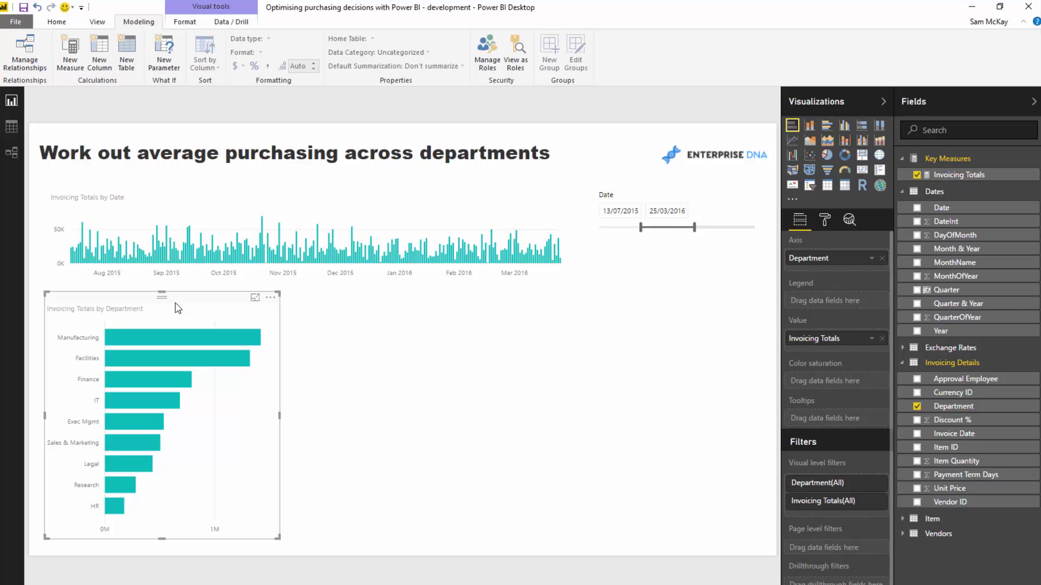
pyautogui.click(959, 174)
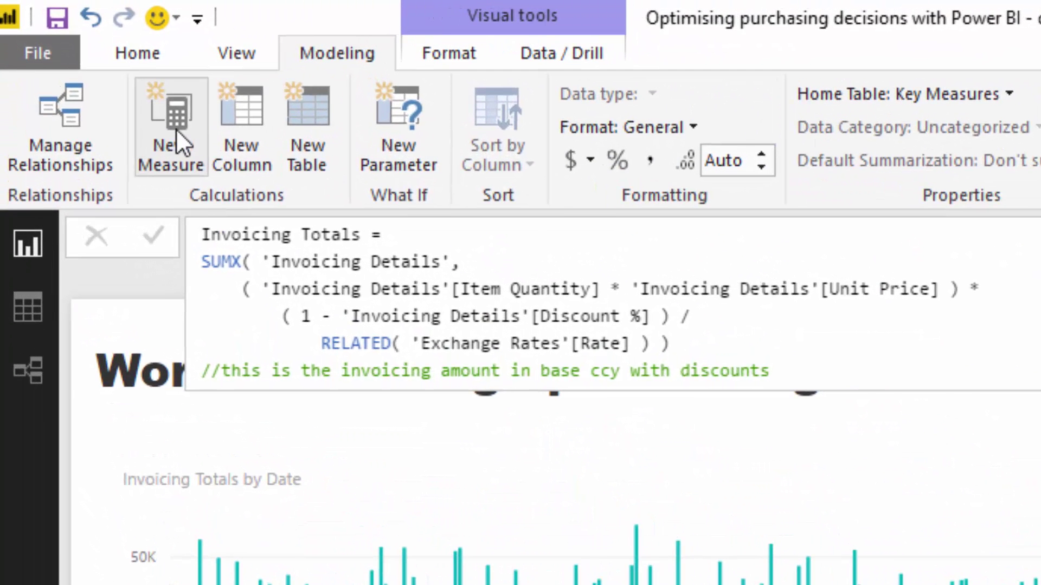
# Start a new measure named Average Monthly Purchasing.
pyautogui.click(120, 87)
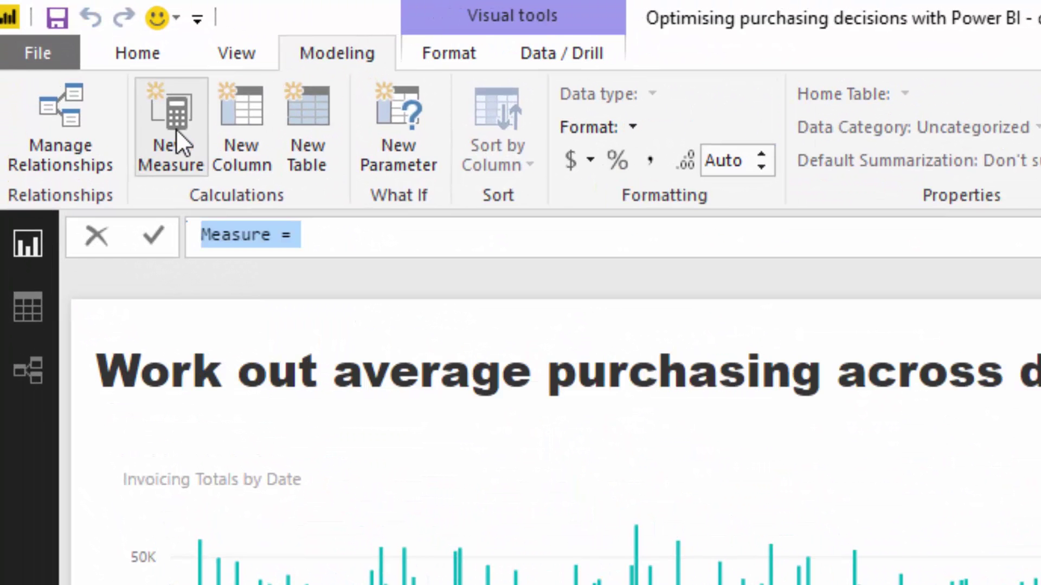
pyautogui.write('Averae')
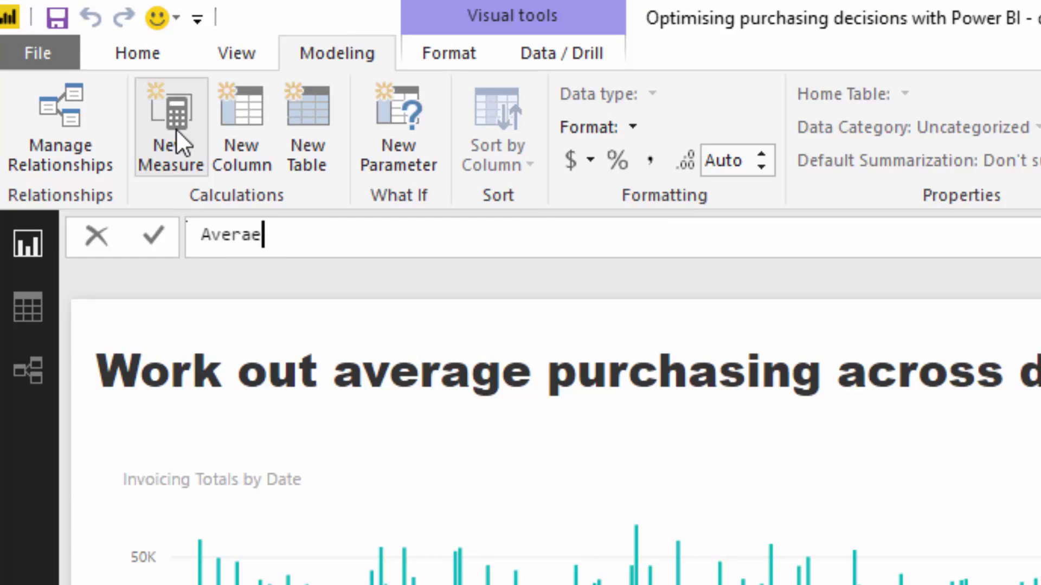
pyautogui.press('BackSpace')
pyautogui.write('ge Monthly')
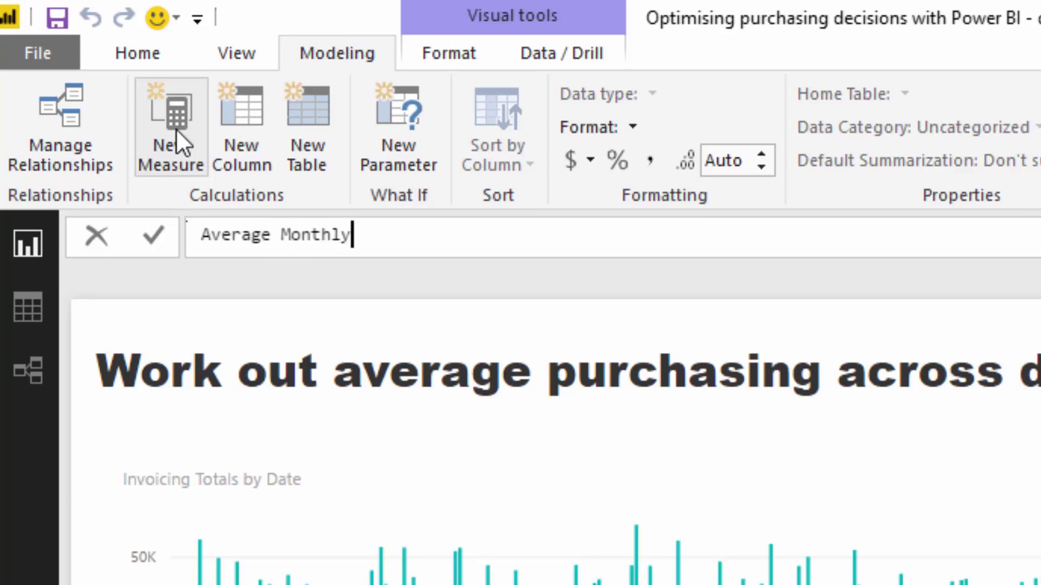
pyautogui.write(' Purchas')
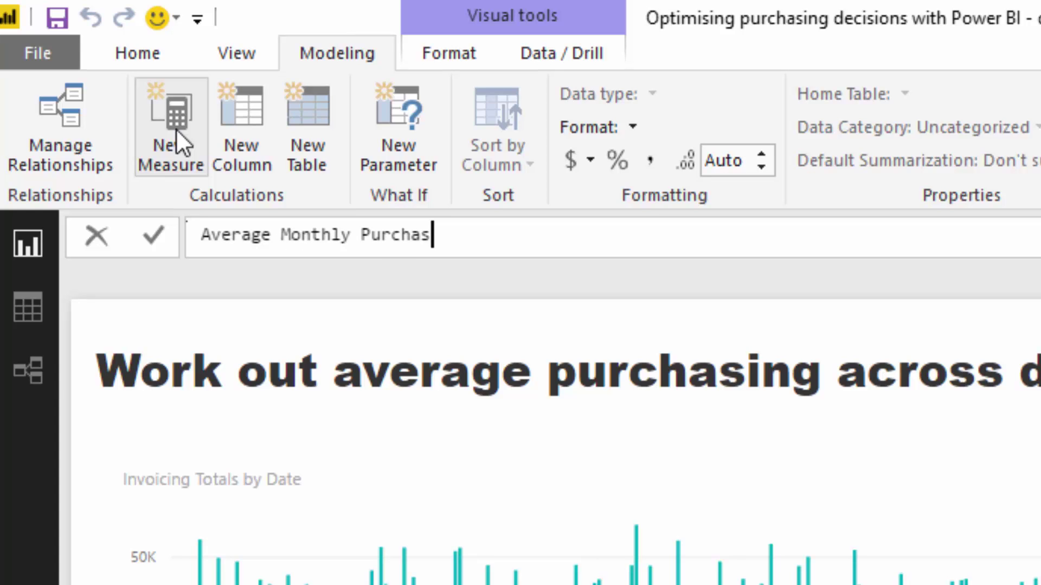
pyautogui.write('ing =')
pyautogui.hotkey('shift', 'Return')
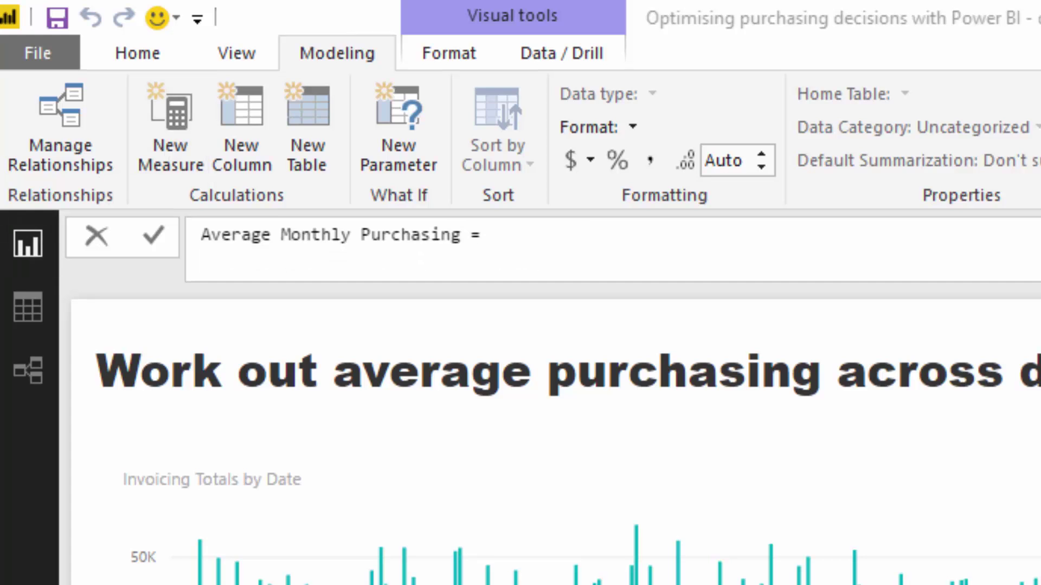
# Write AVERAGEX with VALUES(Dates[Month & Year]) as its table argument.
pyautogui.click(477, 264)
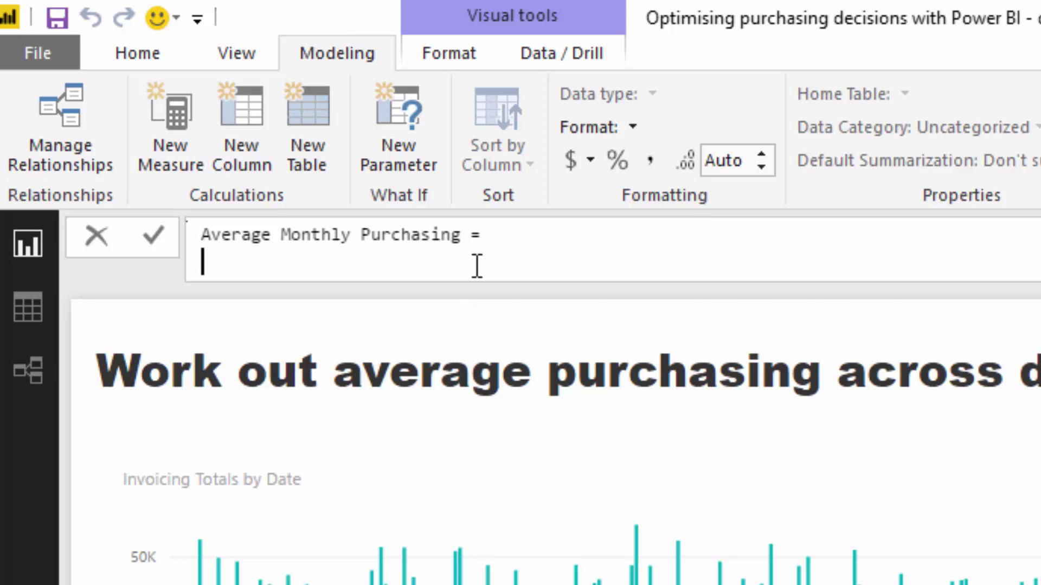
pyautogui.write('AVER')
pyautogui.press('Down')
pyautogui.press('Down')
pyautogui.press('Tab')
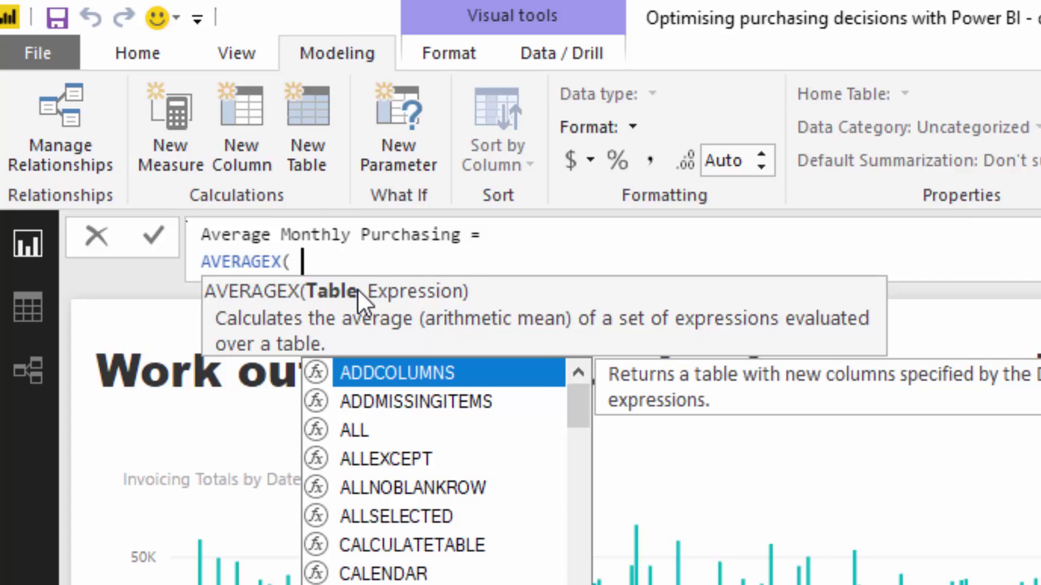
pyautogui.hotkey('shift', 'Return')
pyautogui.press('Escape')
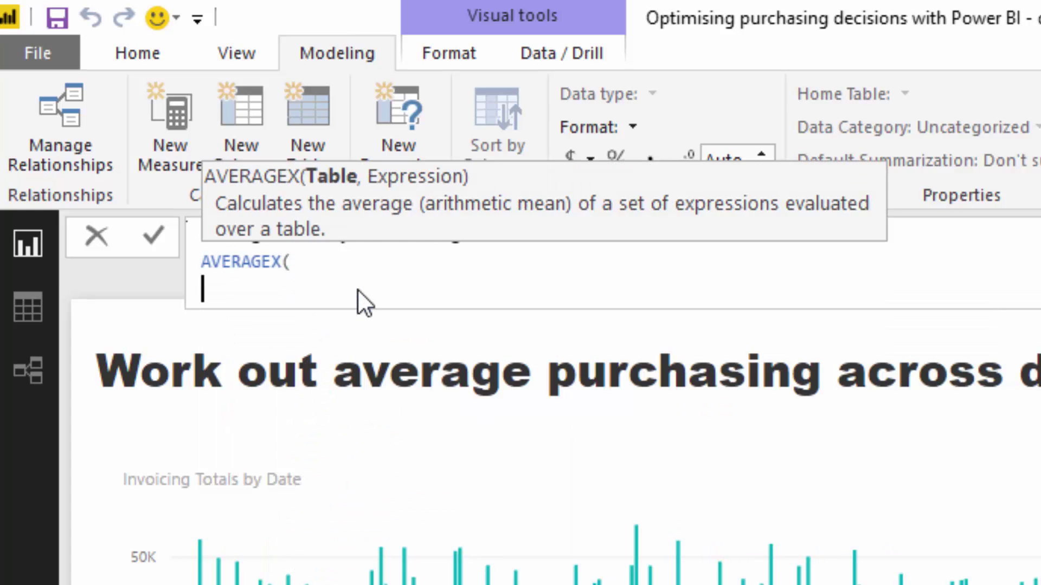
pyautogui.press('Tab')
pyautogui.write('VALUE')
pyautogui.press('Tab')
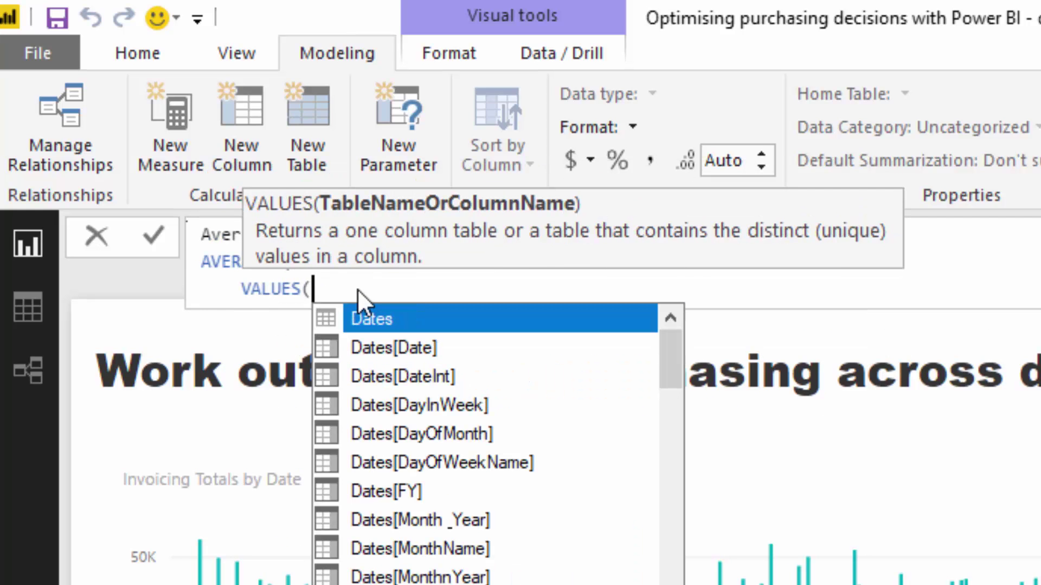
pyautogui.press('Down')
pyautogui.press('Down')
pyautogui.press('Down')
pyautogui.press('Down')
pyautogui.press('Down')
pyautogui.press('Down')
pyautogui.press('Down')
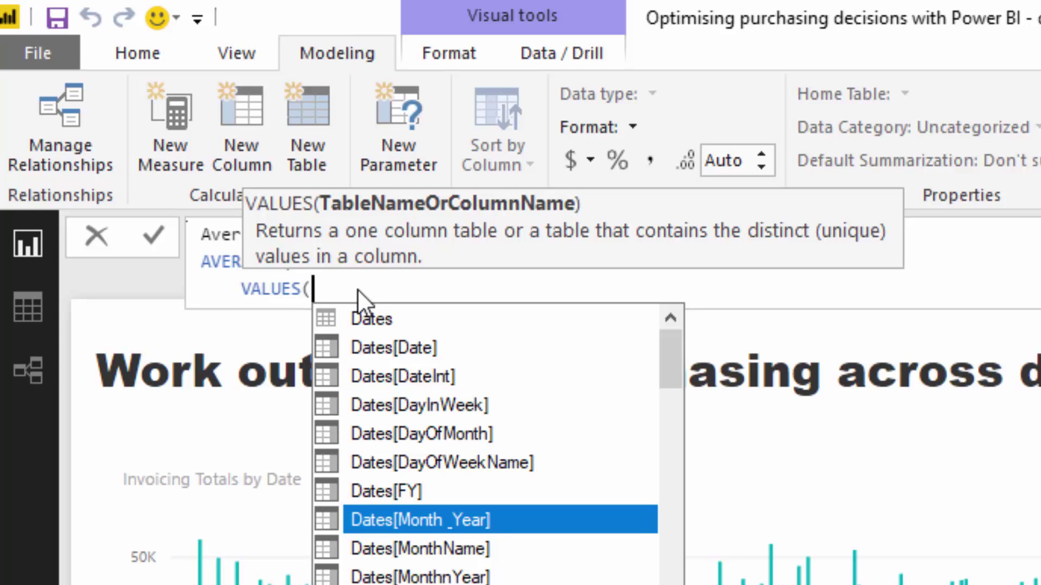
pyautogui.press('Tab')
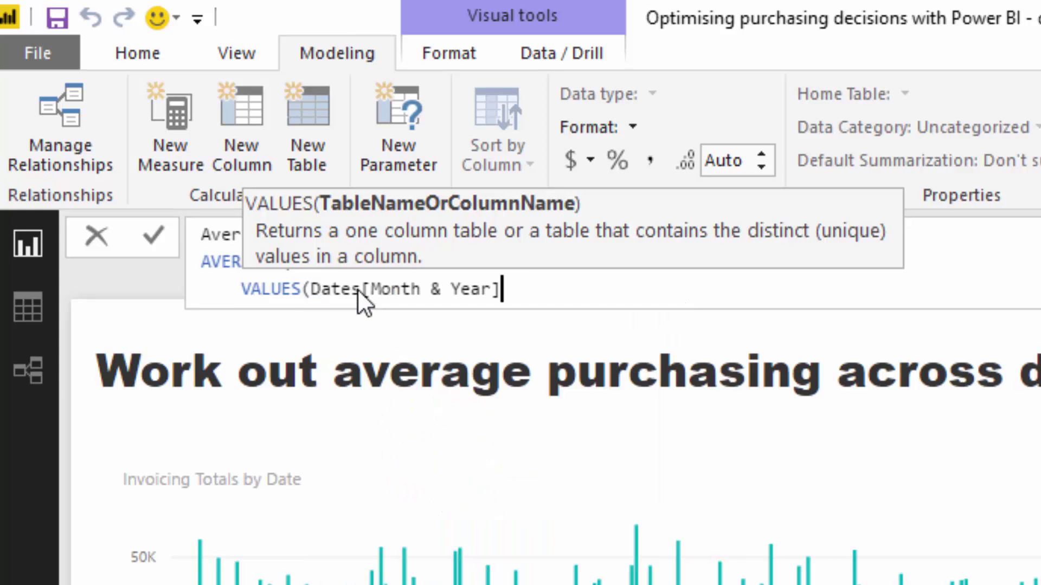
pyautogui.write(')')
# Complete the formula with [Invoicing Totals] as the expression, then duplicate the department bar chart.
pyautogui.click(308, 289)
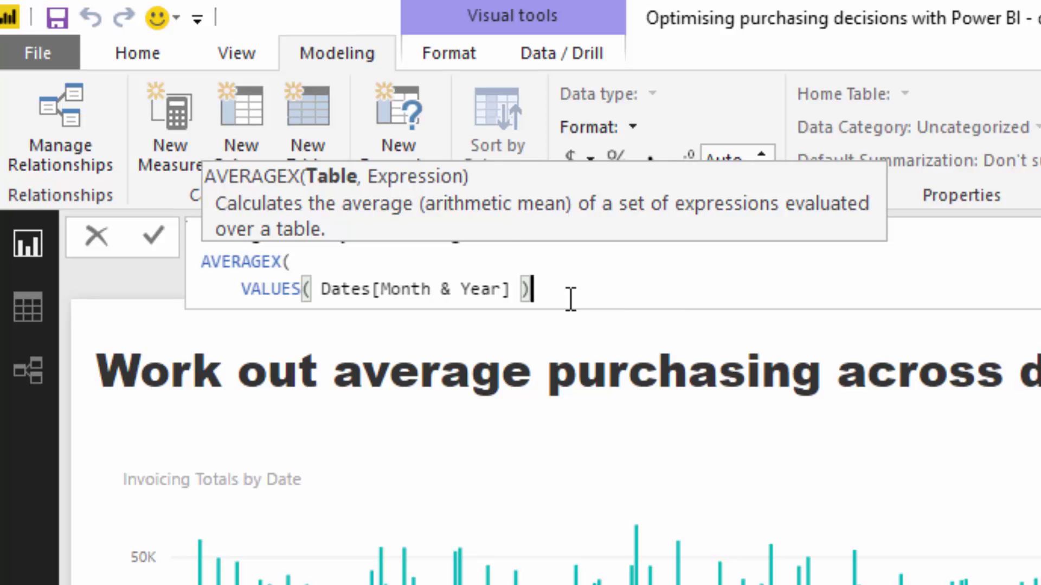
pyautogui.keyDown('shift'); pyautogui.click(244, 290); pyautogui.keyUp('shift')
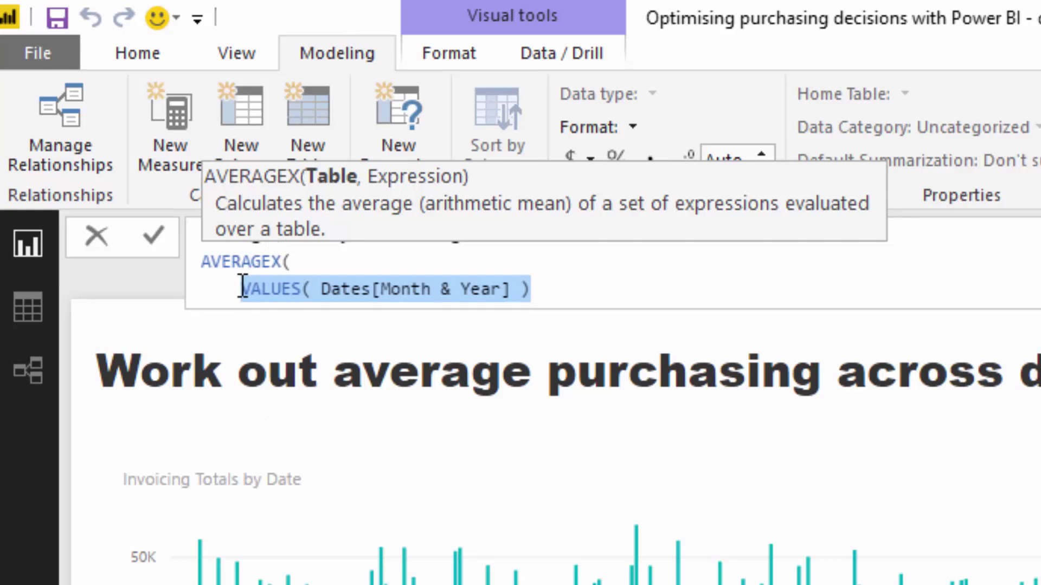
pyautogui.moveTo(242, 288); pyautogui.dragTo(536, 288)
pyautogui.click(576, 290)
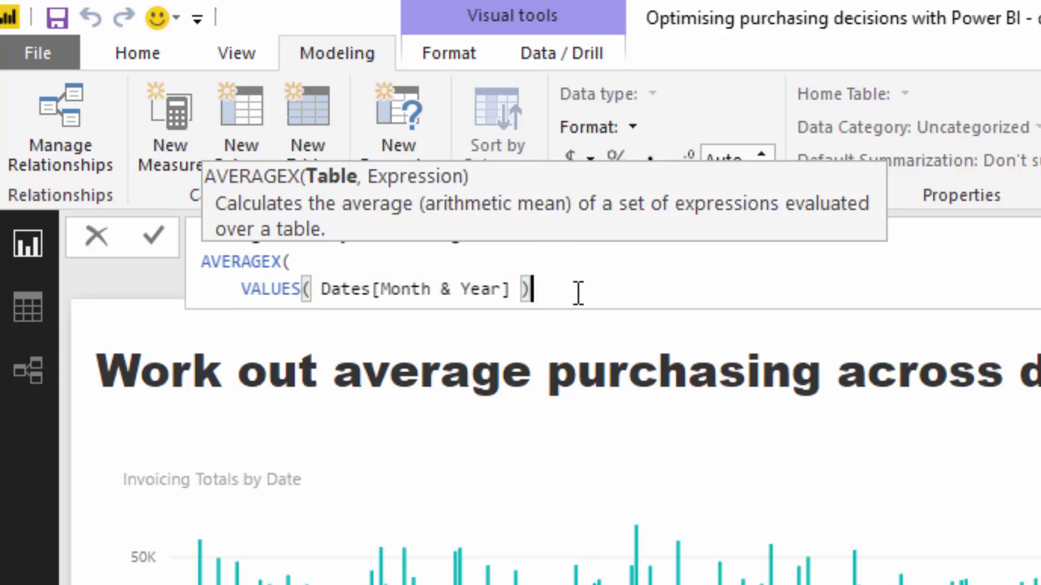
pyautogui.click(263, 262)
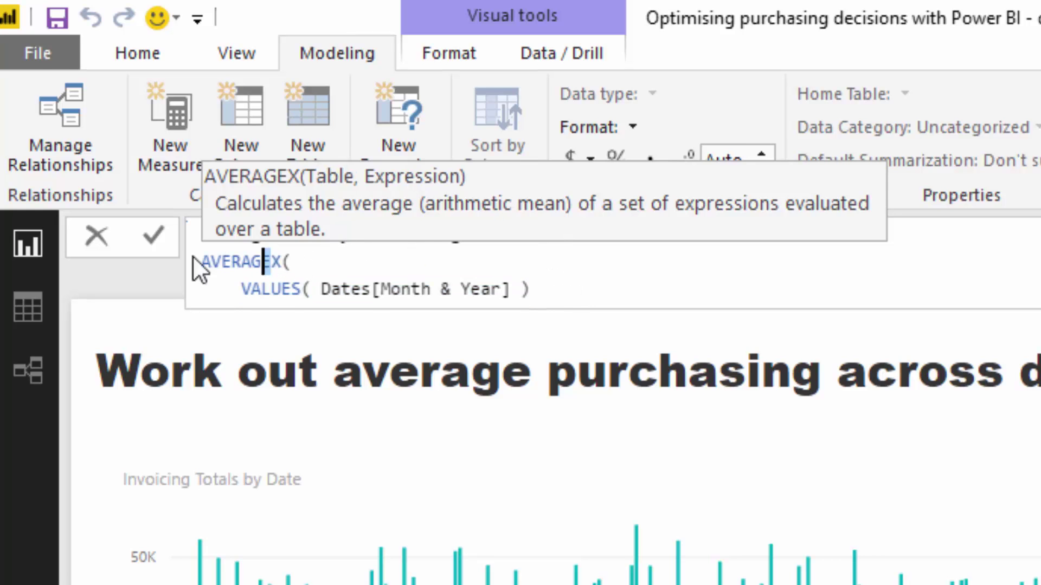
pyautogui.click(619, 287)
pyautogui.write(',')
pyautogui.hotkey('shift', 'Return')
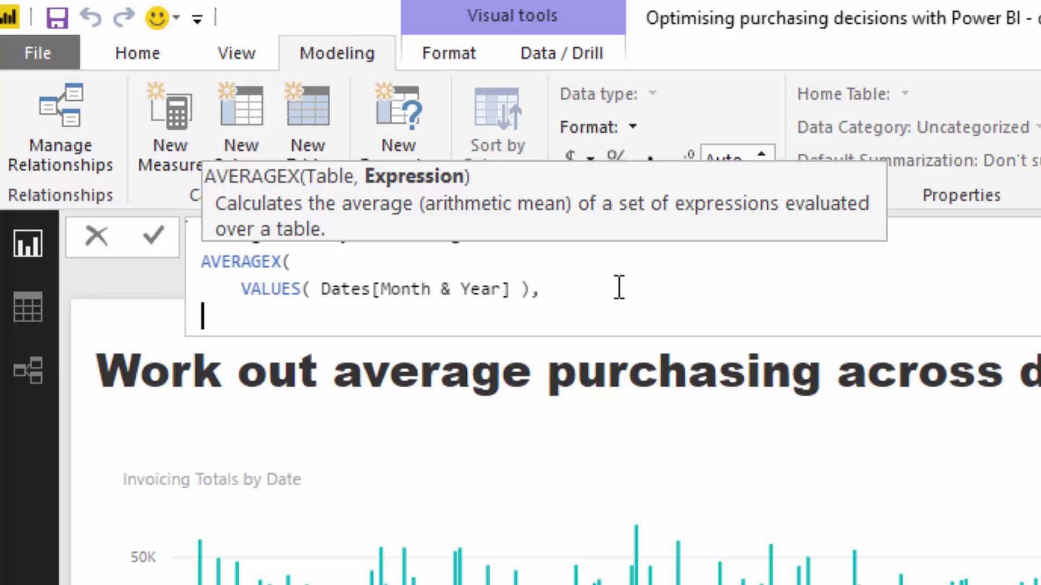
pyautogui.write('In')
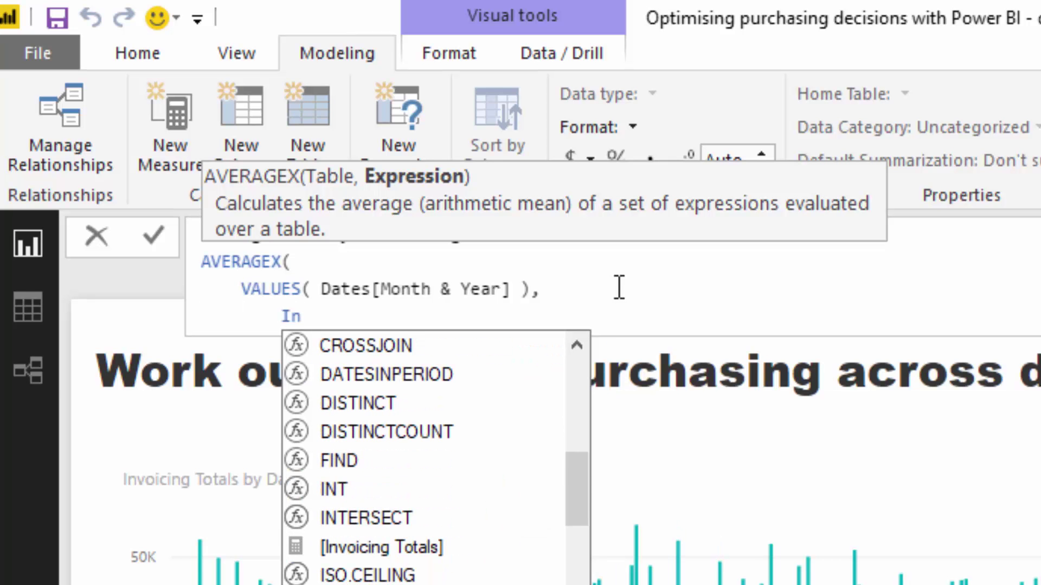
pyautogui.press('Down')
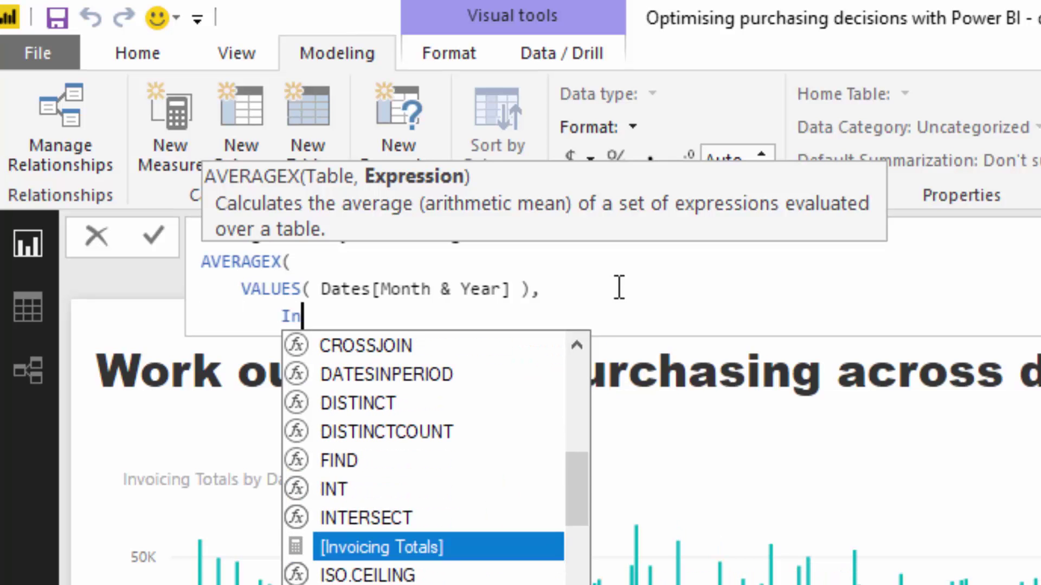
pyautogui.press('Tab')
pyautogui.write(')')
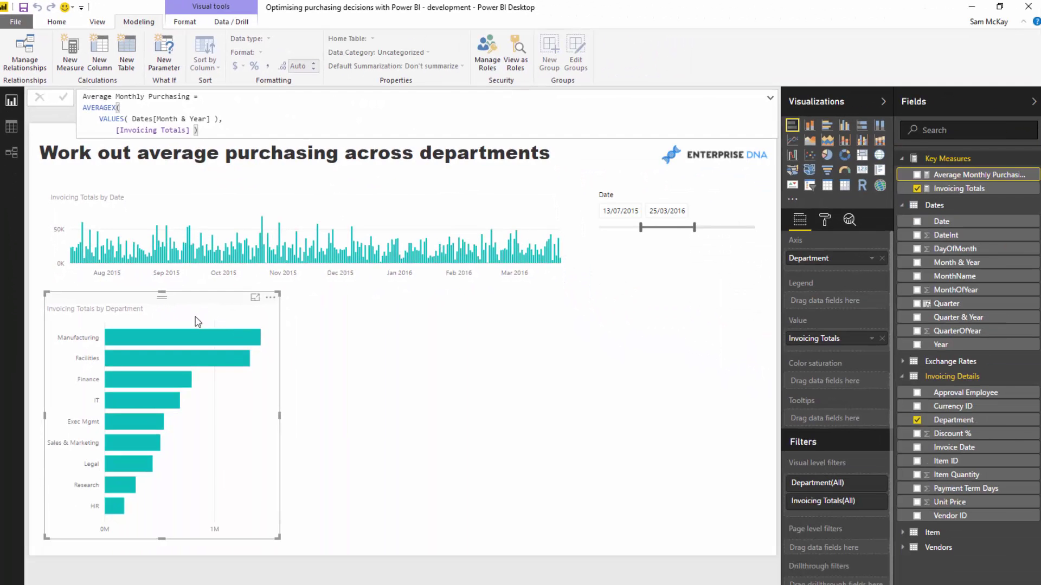
pyautogui.hotkey('ctrl', 'c')
pyautogui.hotkey('ctrl', 'v')
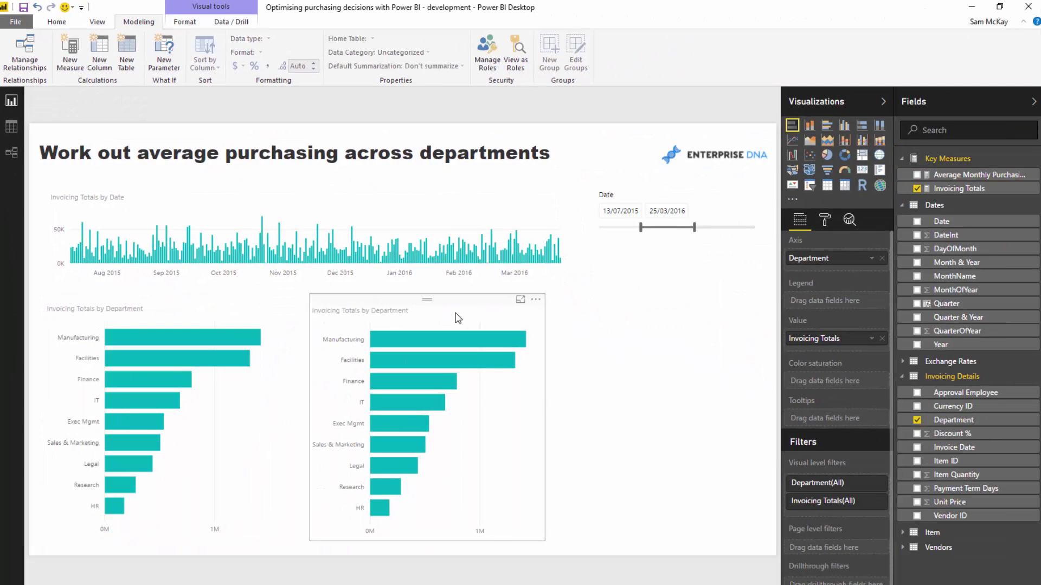
# Make the copy show Average Monthly Purchasing by Department, sorted largest first, beside the original.
pyautogui.moveTo(458, 316); pyautogui.dragTo(436, 313)
pyautogui.moveTo(976, 174); pyautogui.dragTo(802, 347)
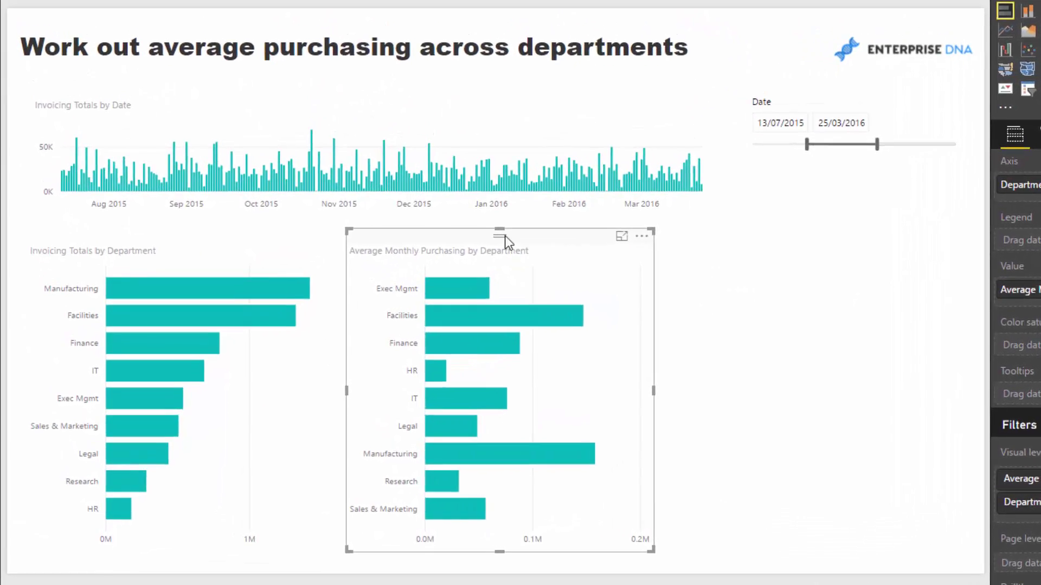
pyautogui.click(558, 276)
pyautogui.click(761, 331)
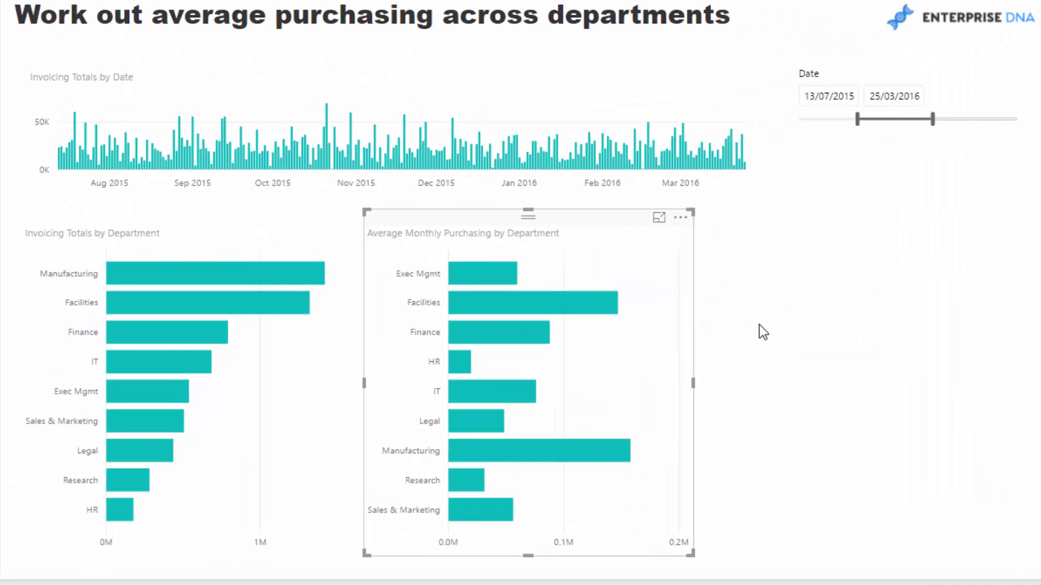
pyautogui.moveTo(614, 236); pyautogui.dragTo(615, 234)
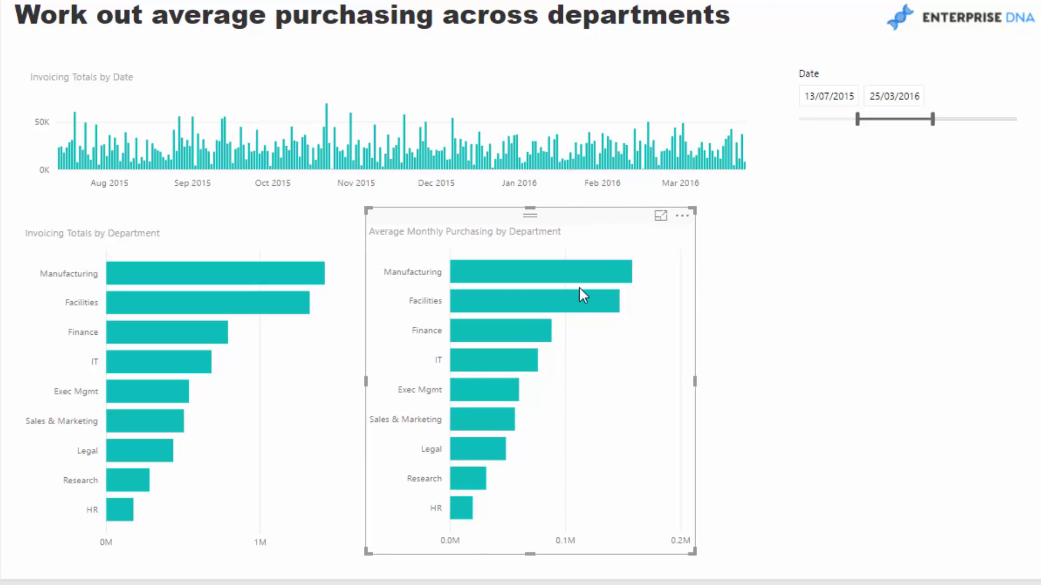
# Turn on data labels for both the Invoicing Totals and Average Monthly Purchasing bar charts.
pyautogui.click(253, 230)
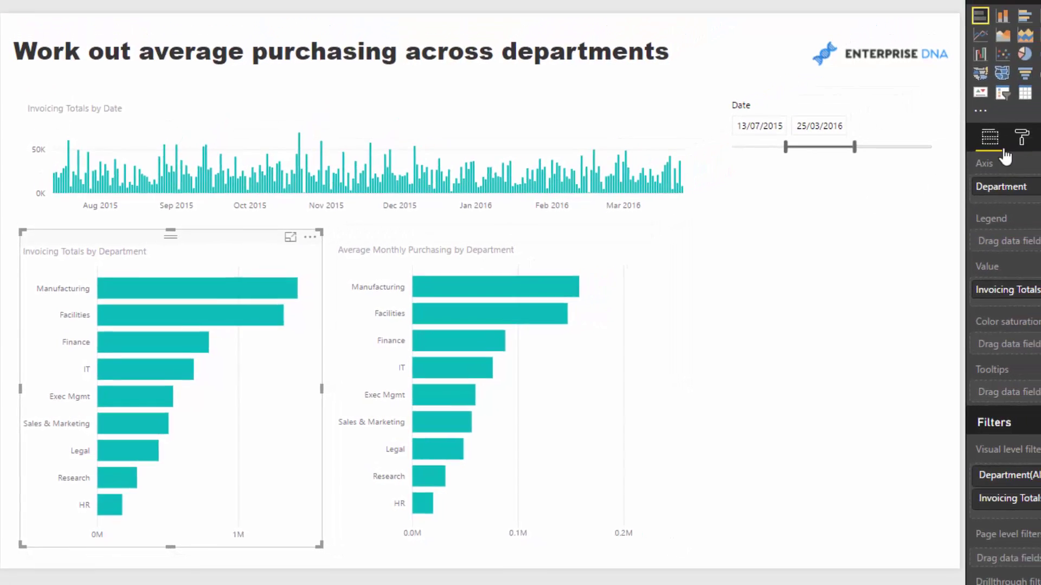
pyautogui.click(959, 156)
pyautogui.click(1024, 293)
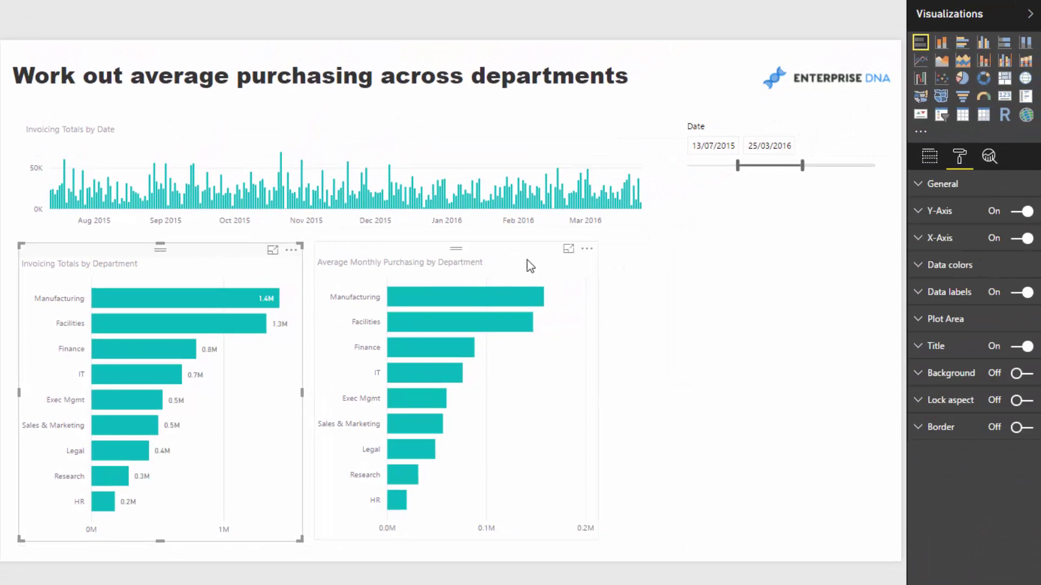
pyautogui.click(551, 285)
pyautogui.click(1033, 293)
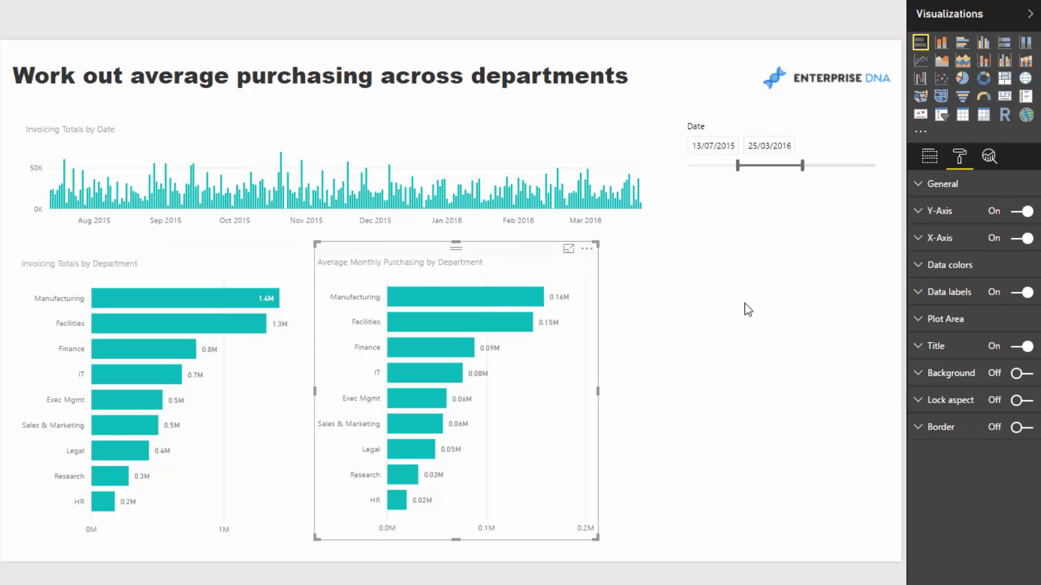
pyautogui.click(530, 274)
# Set the Average Monthly Purchasing bars' default data colour to dark blue.
pyautogui.click(959, 157)
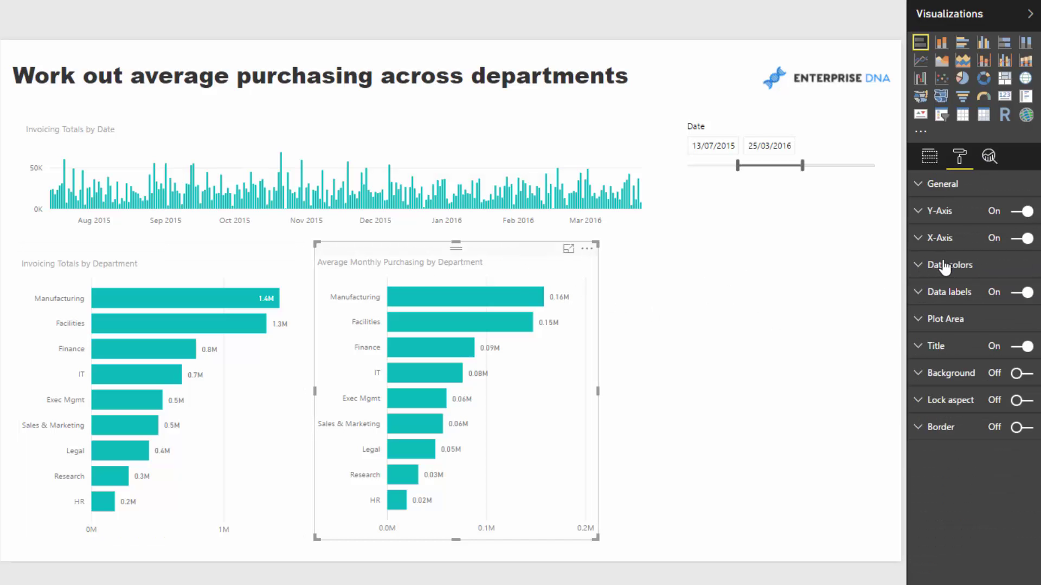
pyautogui.click(992, 265)
pyautogui.click(1013, 291)
pyautogui.click(1013, 340)
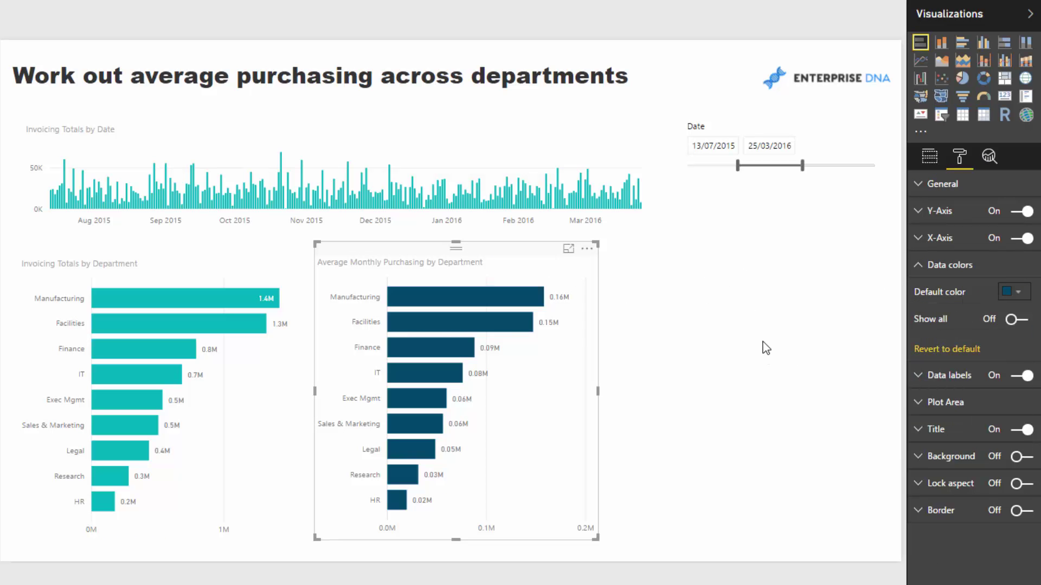
pyautogui.click(724, 353)
pyautogui.click(555, 380)
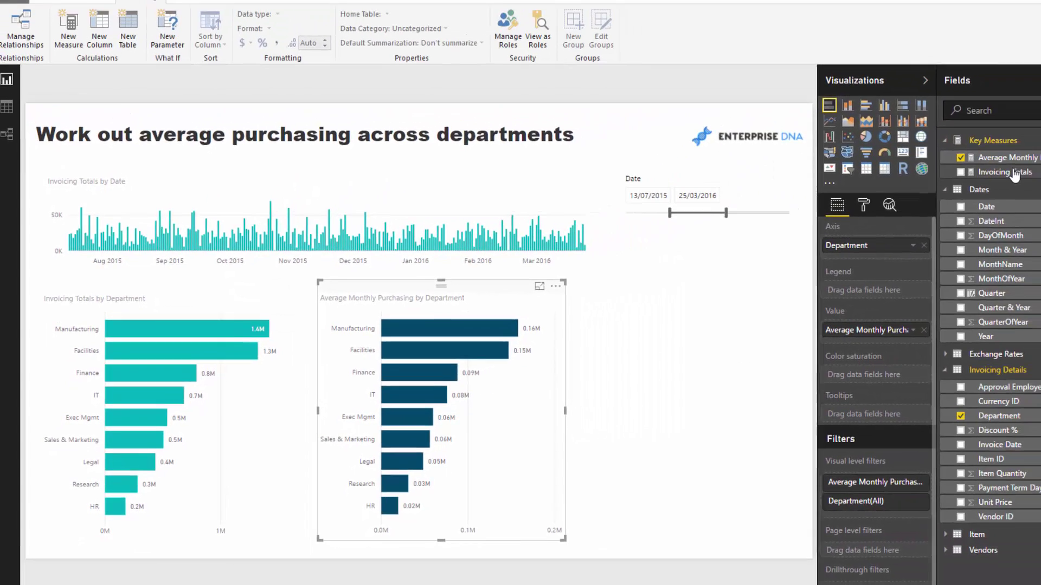
pyautogui.click(959, 188)
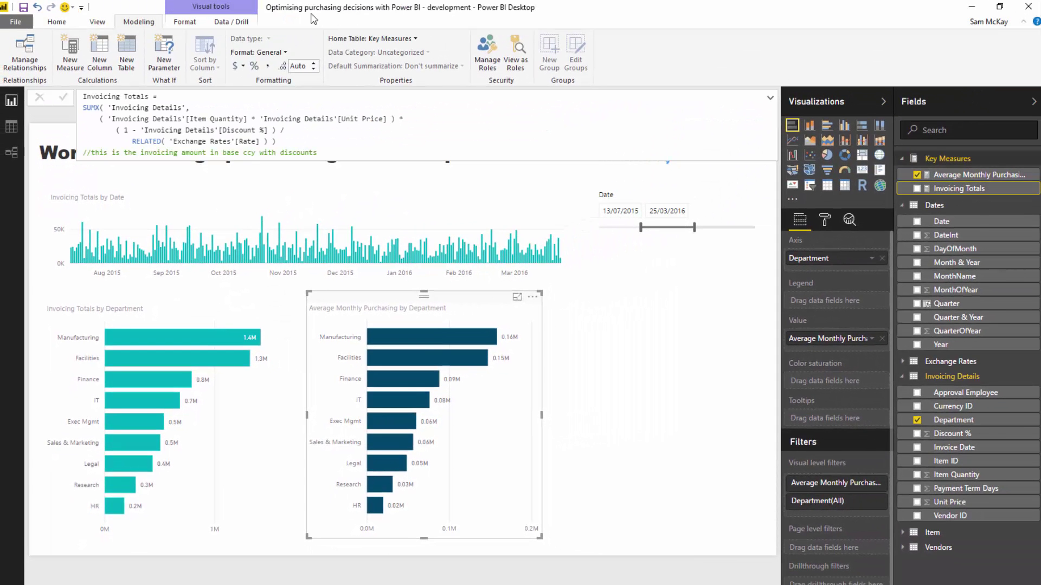
# Format the Invoicing Totals measure as $ English (United States) currency.
pyautogui.click(243, 66)
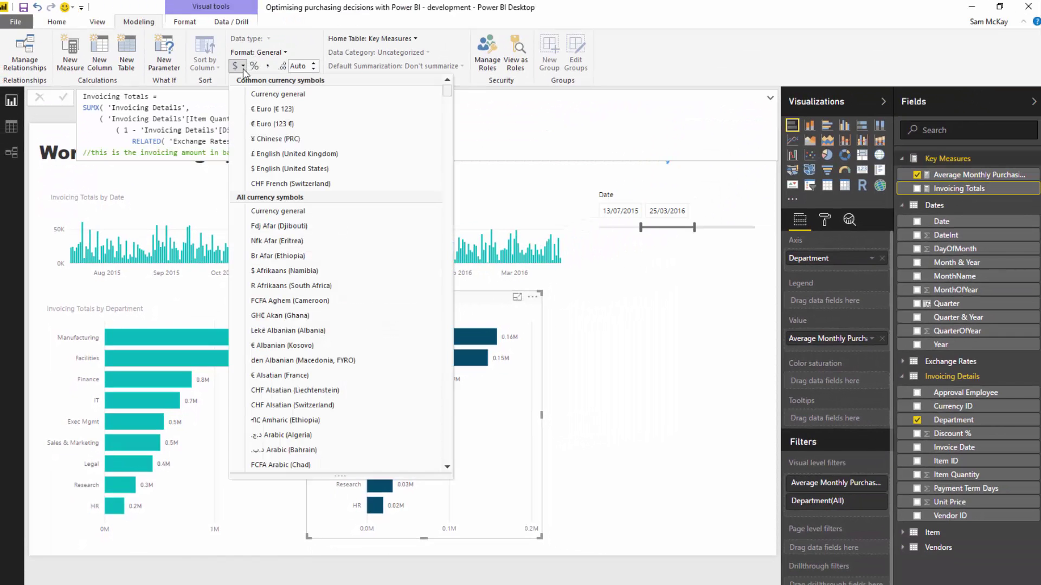
pyautogui.click(314, 162)
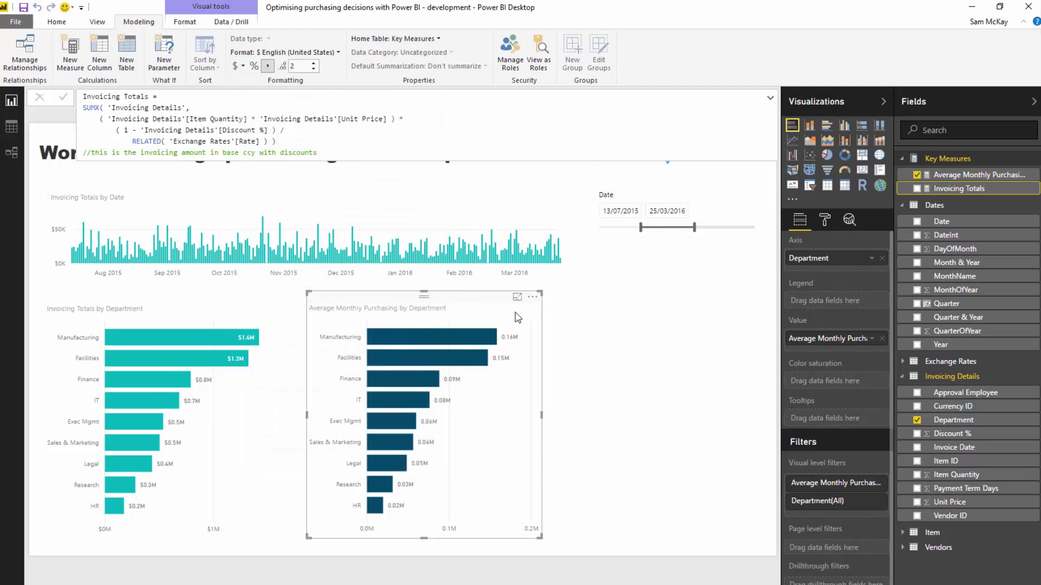
pyautogui.click(750, 149)
# Format the Average Monthly Purchasing measure as $ English (United States) currency.
pyautogui.click(976, 174)
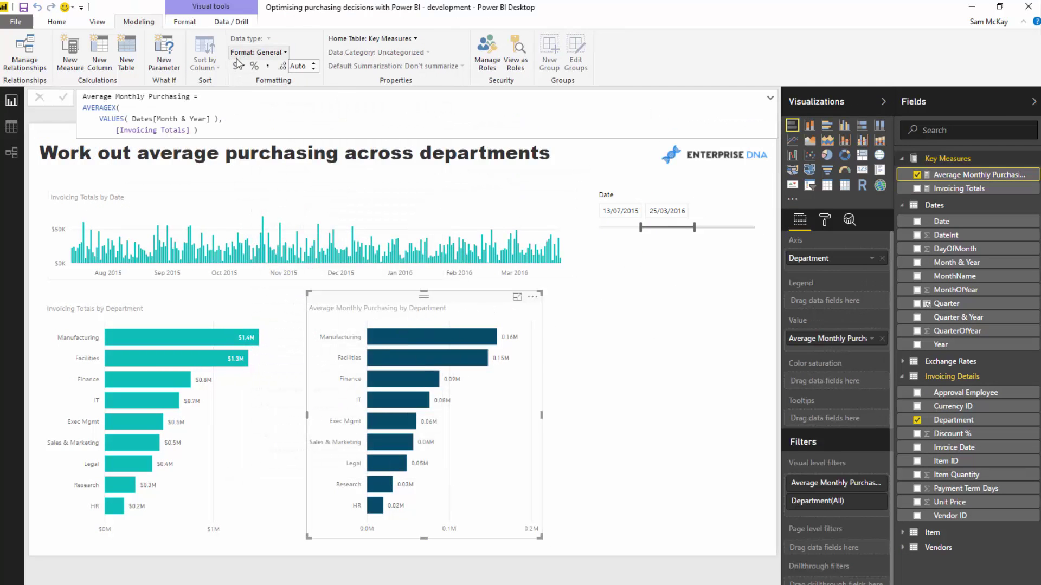
pyautogui.click(243, 66)
pyautogui.click(282, 168)
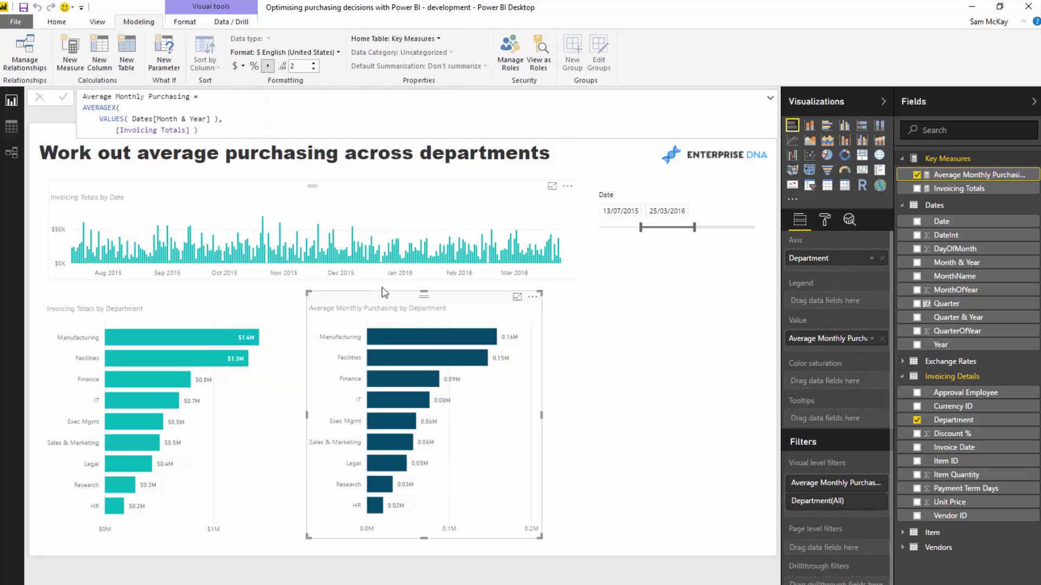
pyautogui.click(211, 319)
pyautogui.click(704, 299)
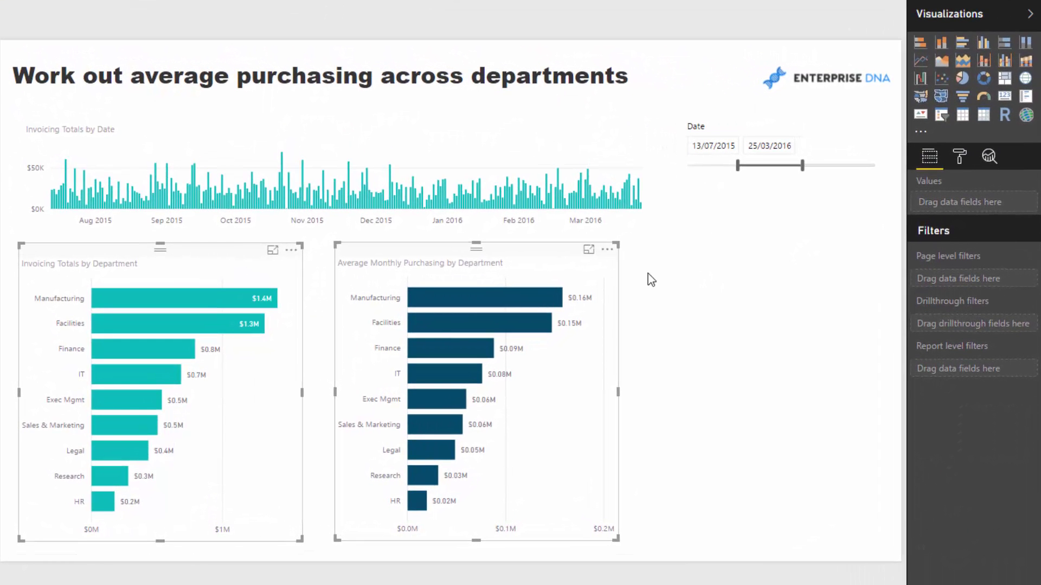
# Set the Average Monthly Purchasing chart's data label display units to None.
pyautogui.click(920, 42)
pyautogui.press('Delete')
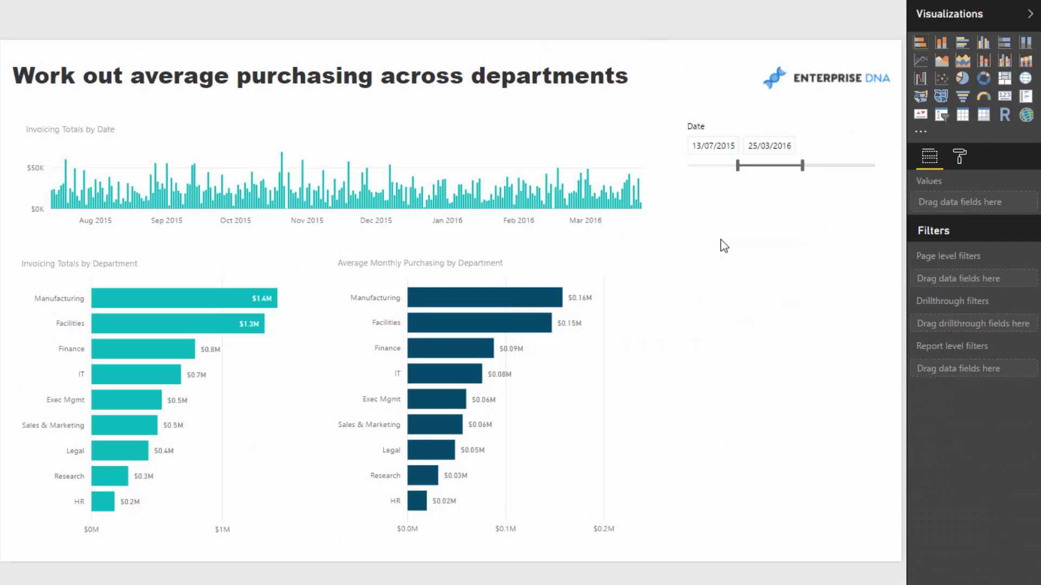
pyautogui.click(588, 258)
pyautogui.click(959, 156)
pyautogui.click(946, 264)
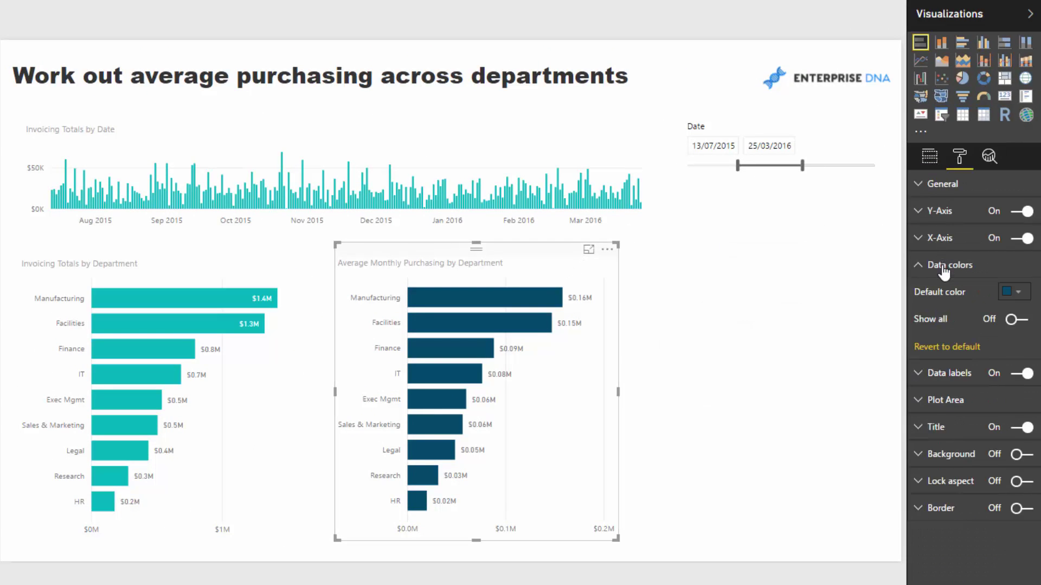
pyautogui.click(946, 264)
pyautogui.click(948, 292)
pyautogui.click(998, 346)
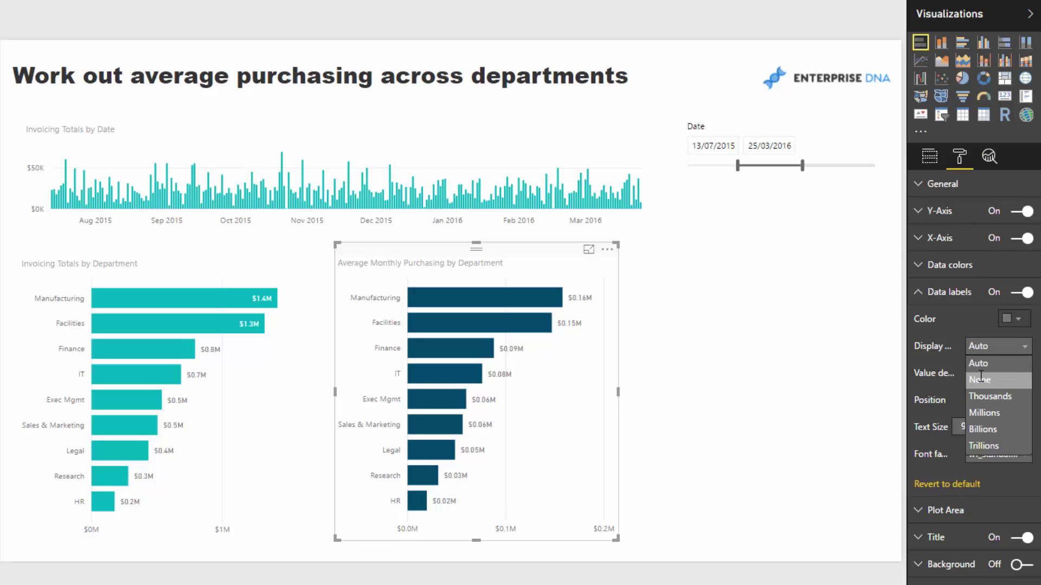
pyautogui.click(984, 374)
# Set the Invoicing Totals by Department chart's data label display units to None as well.
pyautogui.click(209, 267)
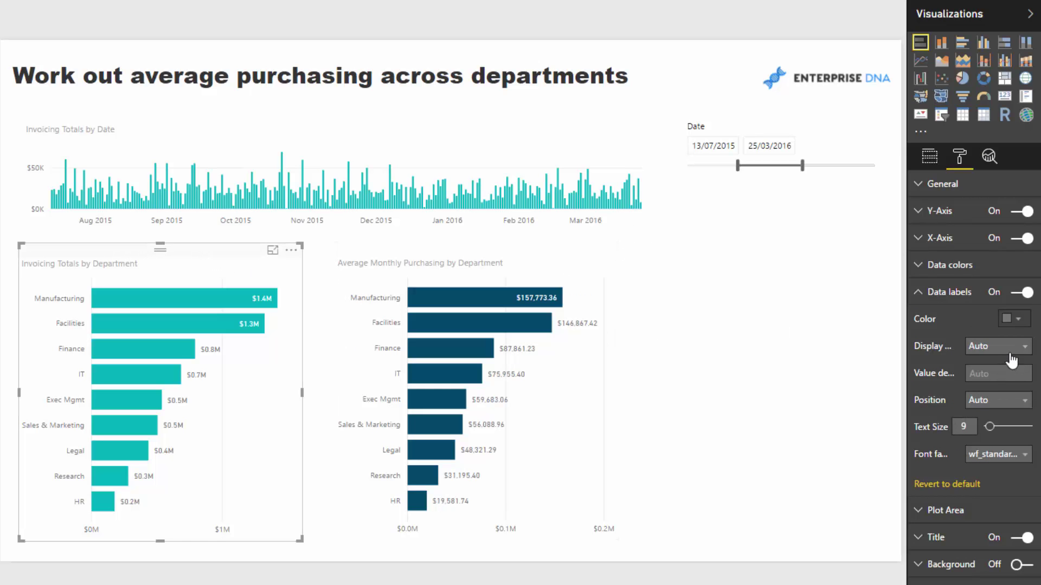
pyautogui.click(1010, 352)
pyautogui.click(984, 376)
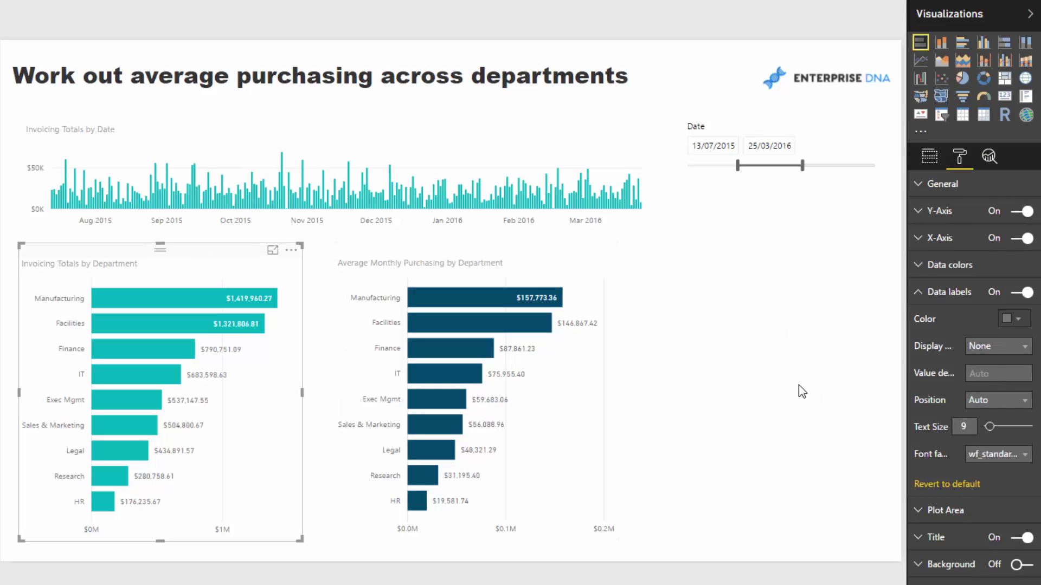
pyautogui.click(559, 259)
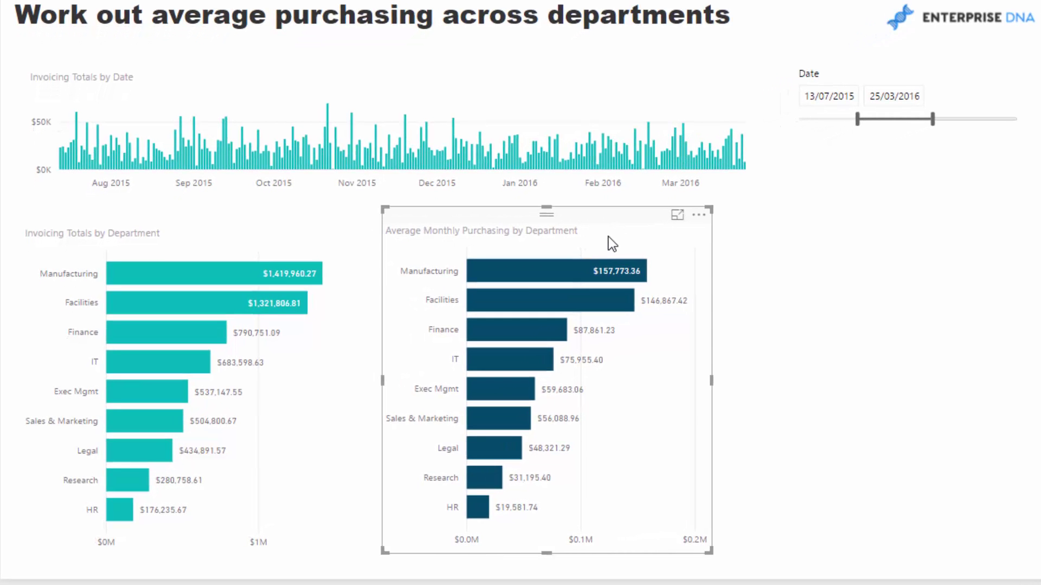
# Nudge the purchasing chart slightly left and narrow the Date slicer toward later dates.
pyautogui.moveTo(607, 245); pyautogui.dragTo(604, 247)
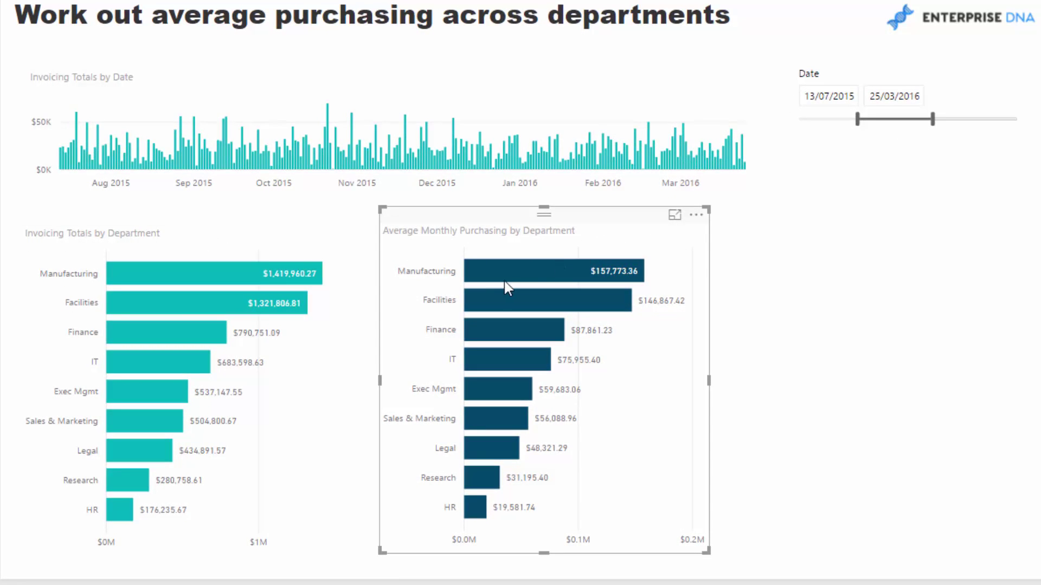
pyautogui.moveTo(501, 271)
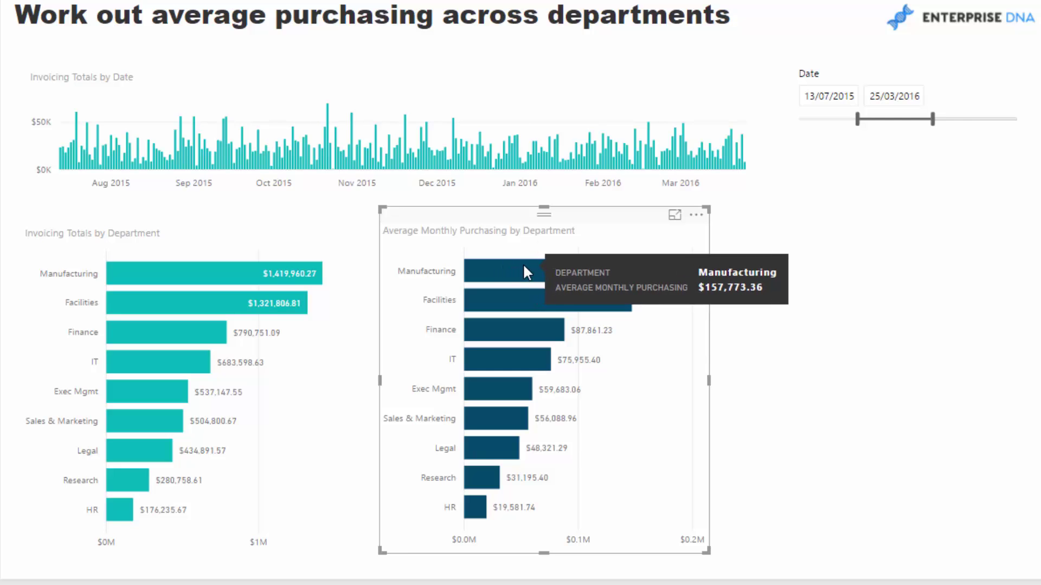
pyautogui.moveTo(864, 135); pyautogui.dragTo(963, 126)
# Move the date range start to 21/02/2016 and place a copy of the purchasing chart at the right.
pyautogui.moveTo(891, 119); pyautogui.dragTo(923, 119)
pyautogui.click(607, 250)
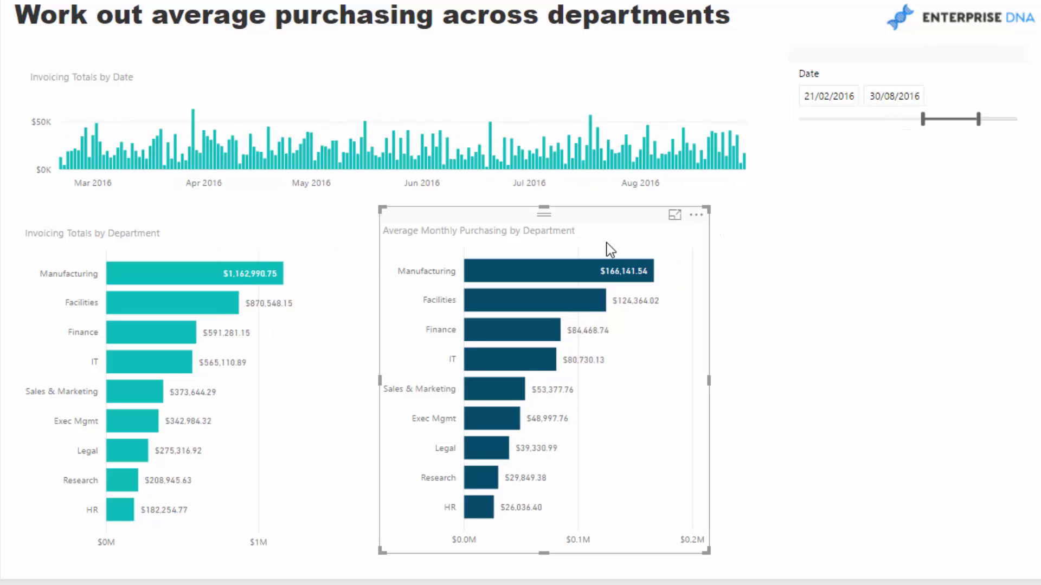
pyautogui.hotkey('ctrl', 'c')
pyautogui.hotkey('ctrl', 'v')
pyautogui.moveTo(608, 246); pyautogui.dragTo(944, 241)
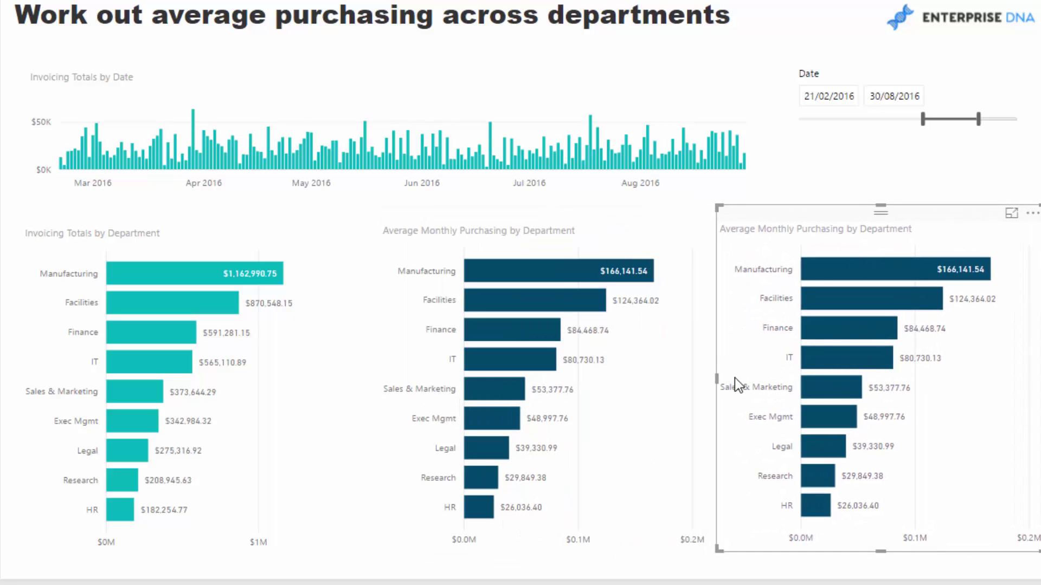
# Make the middle purchasing chart slightly narrower and shift the duplicate chart a little left.
pyautogui.click(646, 376)
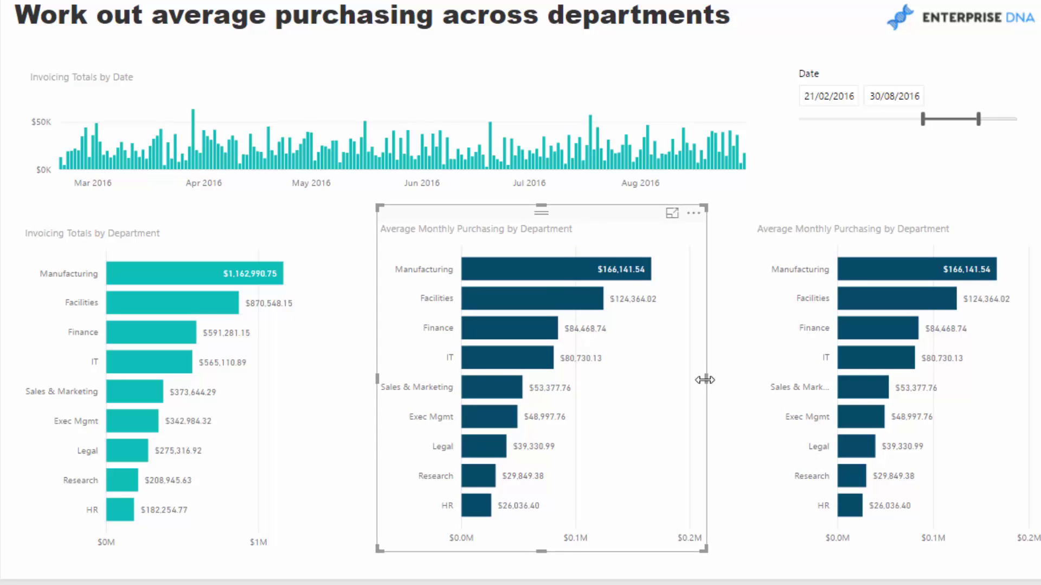
pyautogui.moveTo(705, 380); pyautogui.dragTo(698, 380)
pyautogui.moveTo(837, 210); pyautogui.dragTo(819, 217)
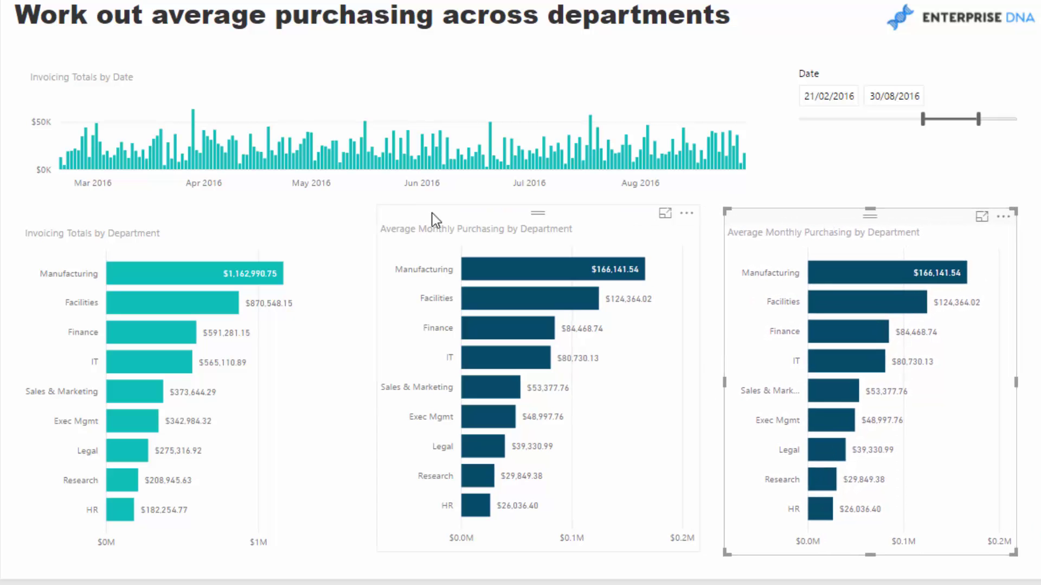
pyautogui.click(261, 230)
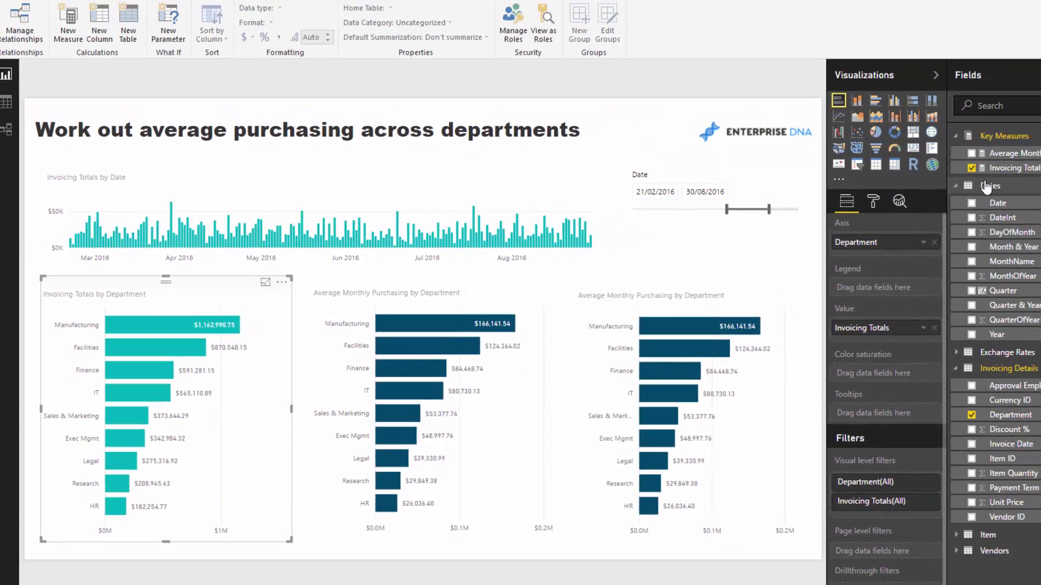
# Start a new measure Avg. Monthly Purchasing LY as CALCULATE over [Average Monthly Purchasing].
pyautogui.click(1014, 168)
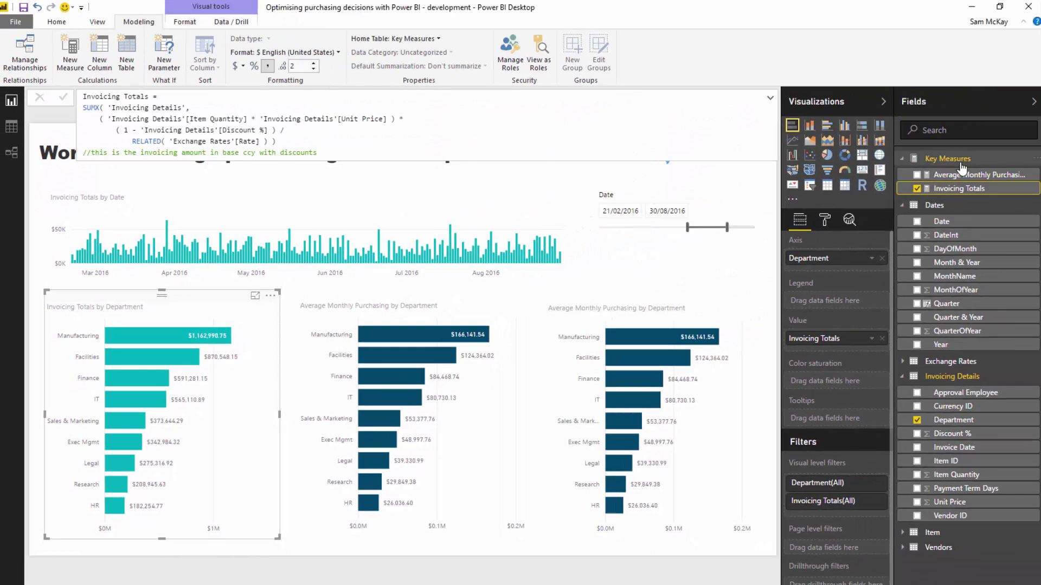
pyautogui.click(959, 176)
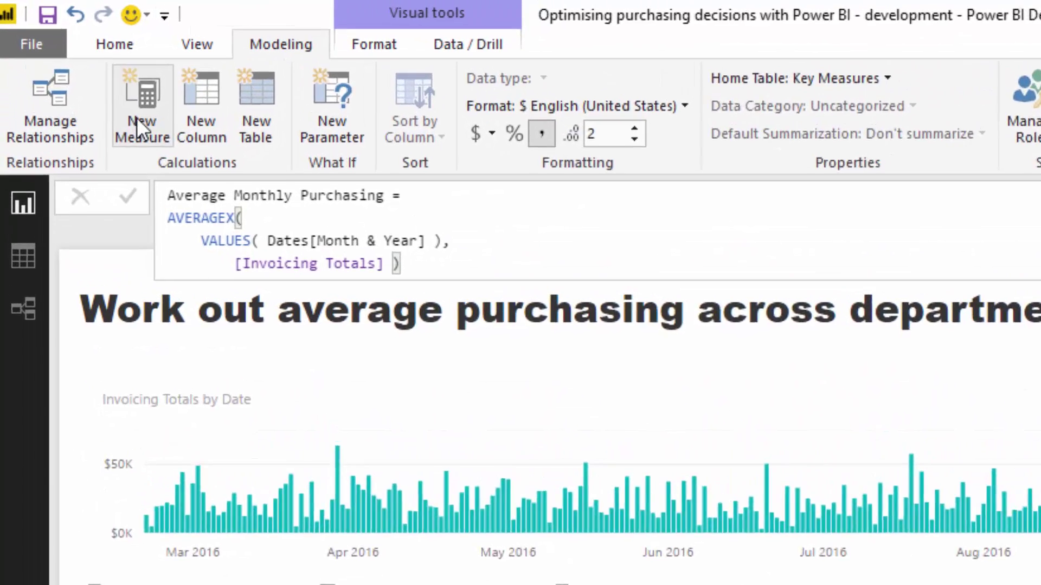
pyautogui.click(136, 108)
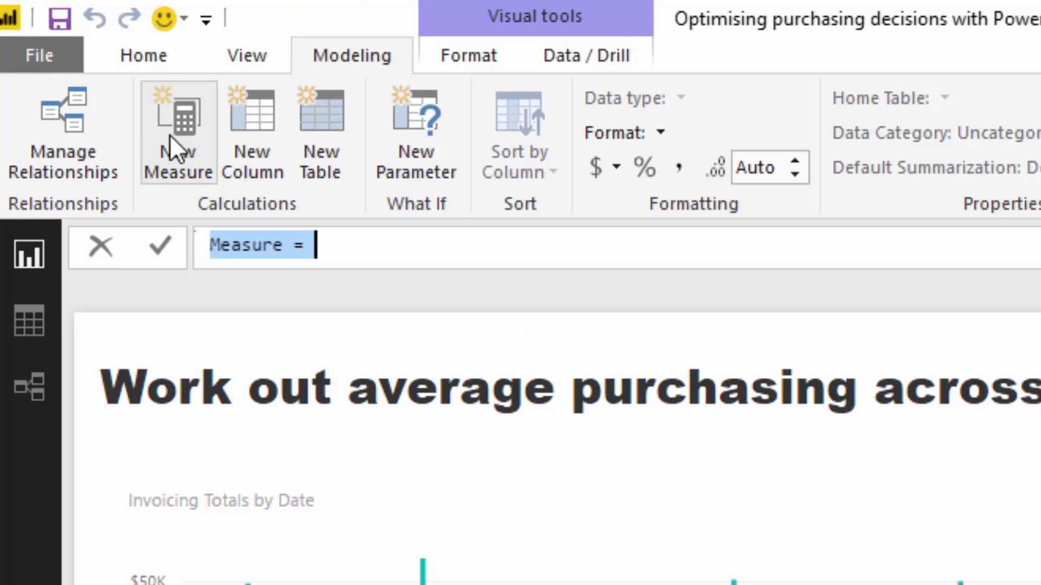
pyautogui.write('Monthy')
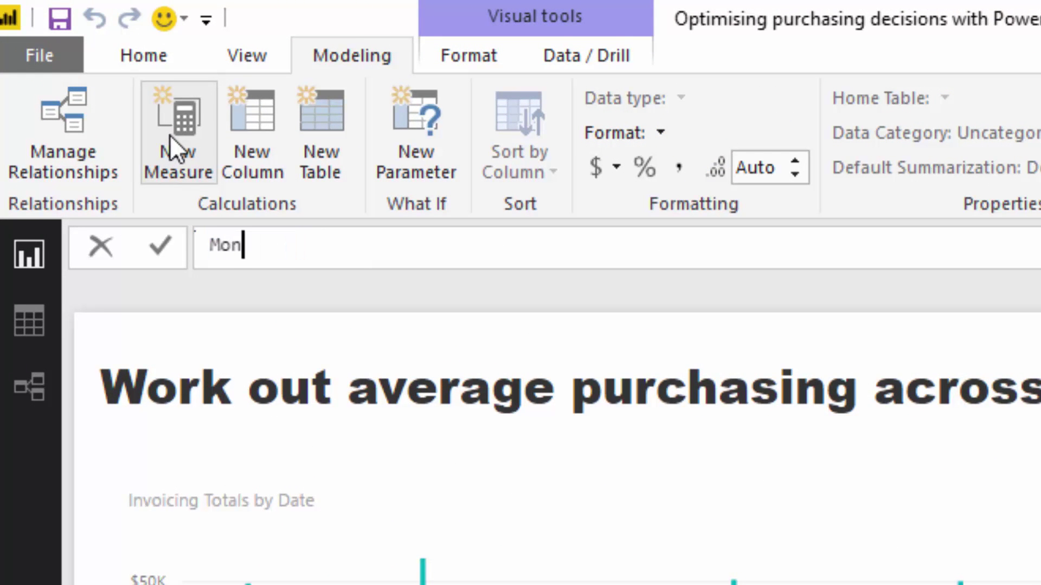
pyautogui.press('BackSpace')
pyautogui.press('BackSpace')
pyautogui.press('BackSpace')
pyautogui.press('BackSpace')
pyautogui.press('BackSpace')
pyautogui.press('BackSpace')
pyautogui.write('Avg. Monthl')
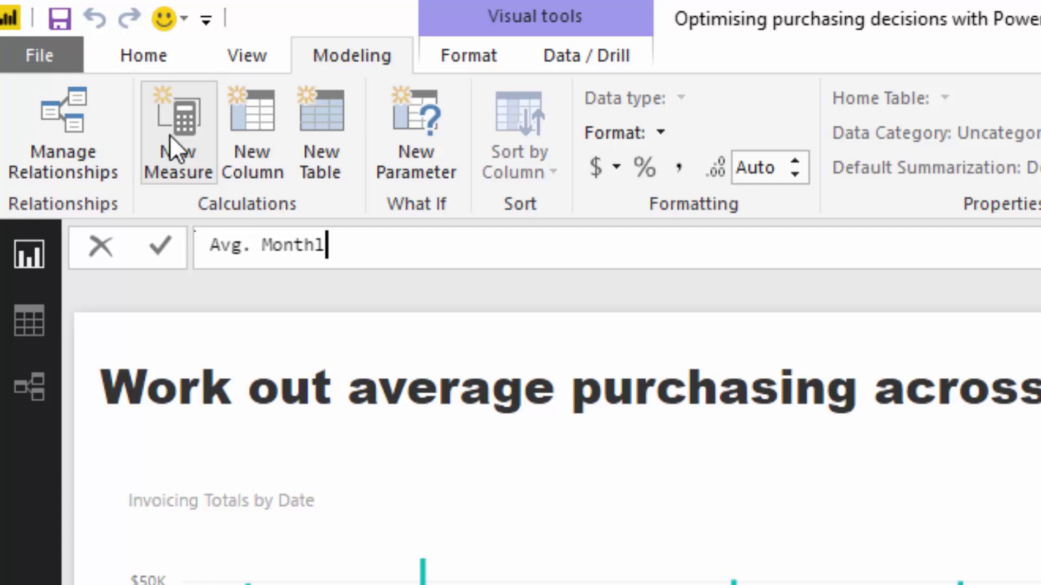
pyautogui.write('y Purchasi')
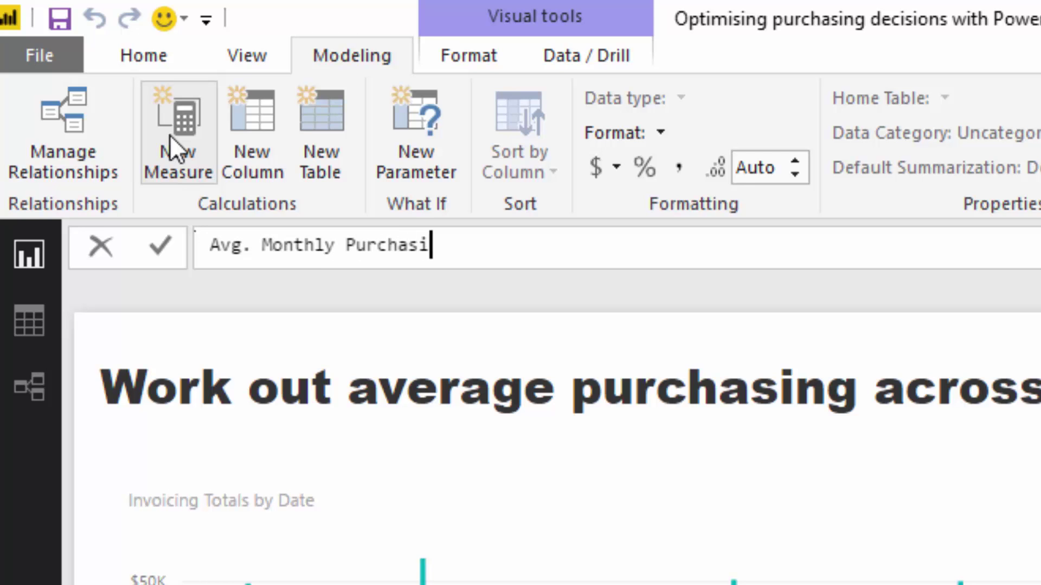
pyautogui.write('ng LY = ')
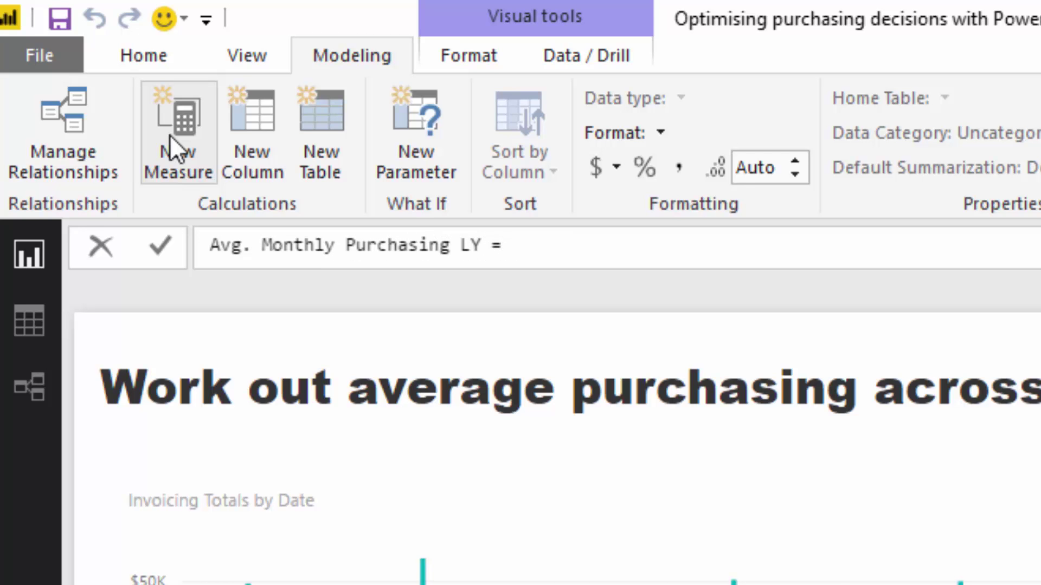
pyautogui.write('C')
pyautogui.press('Tab')
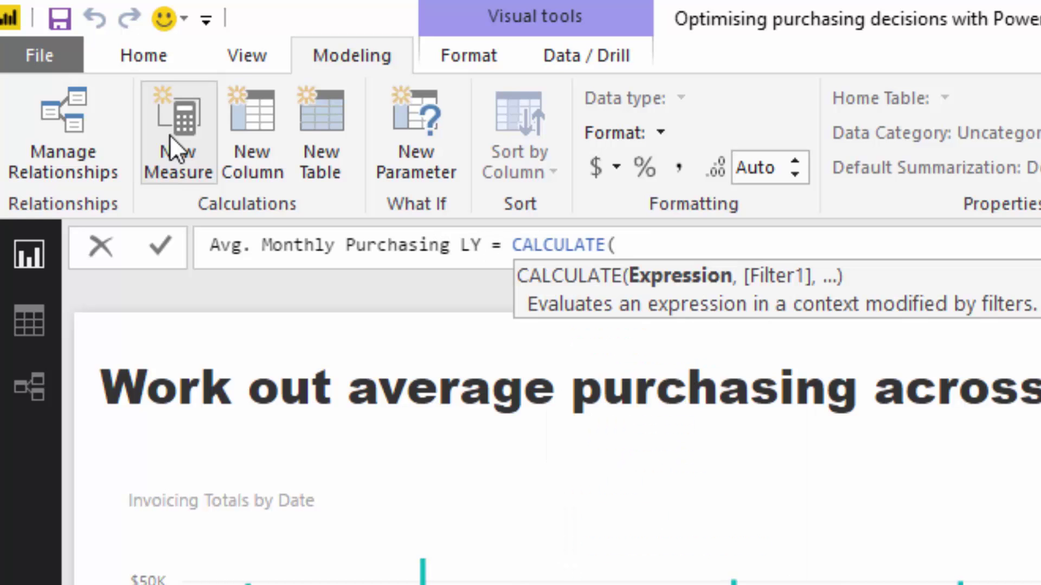
pyautogui.write('Av')
pyautogui.press('Down')
pyautogui.press('Tab')
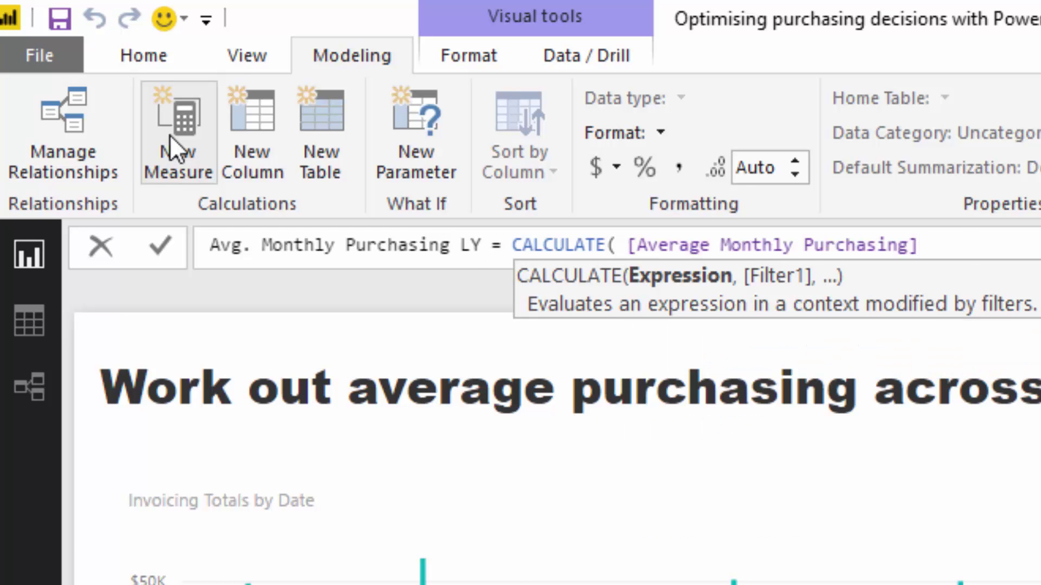
# Complete the formula with DATEADD(Dates[Date], -1, YEAR) and commit it.
pyautogui.write(', DAT')
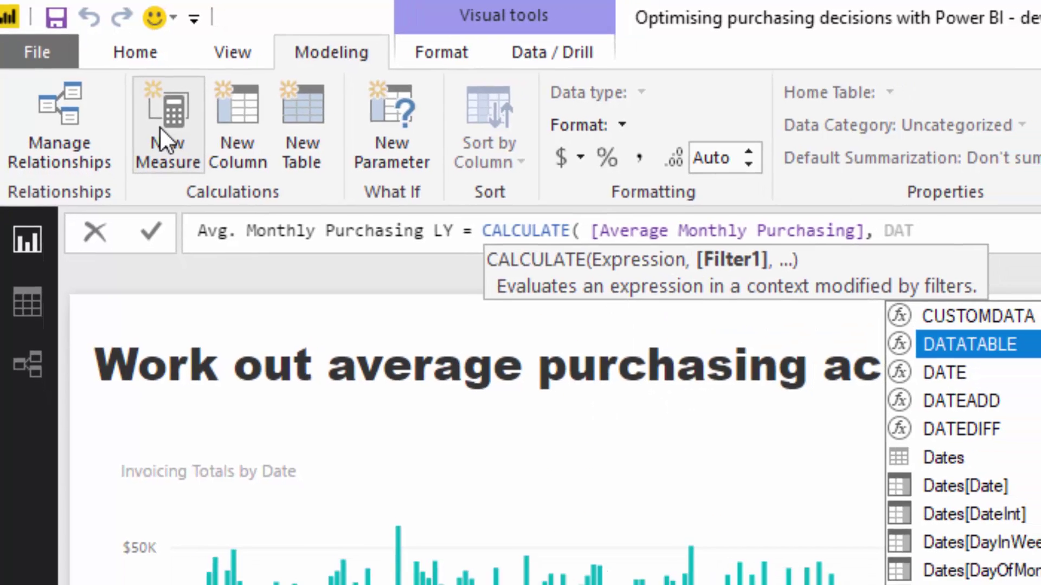
pyautogui.press('Down')
pyautogui.press('Down')
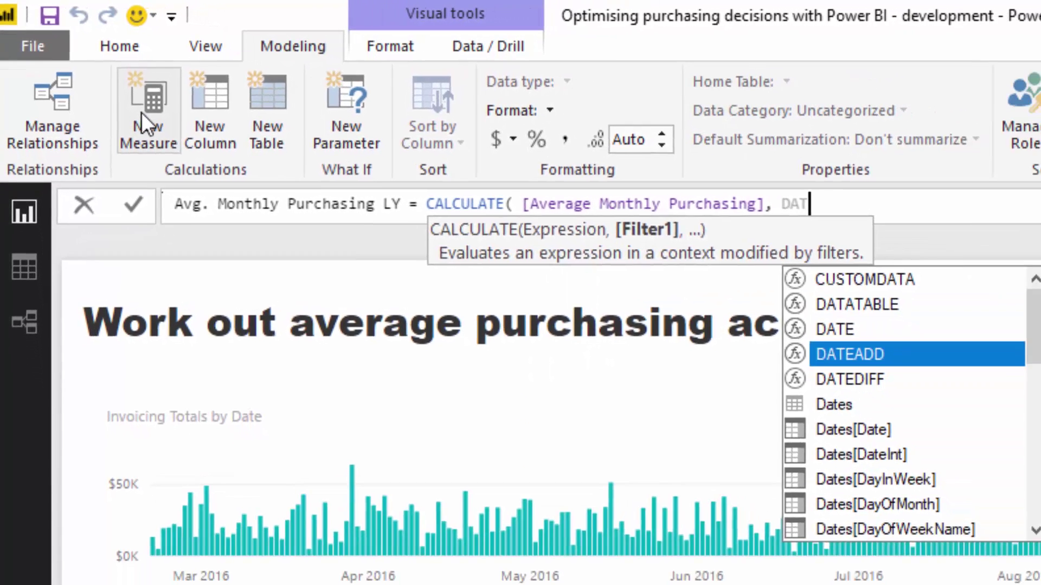
pyautogui.press('Tab')
pyautogui.write('Date')
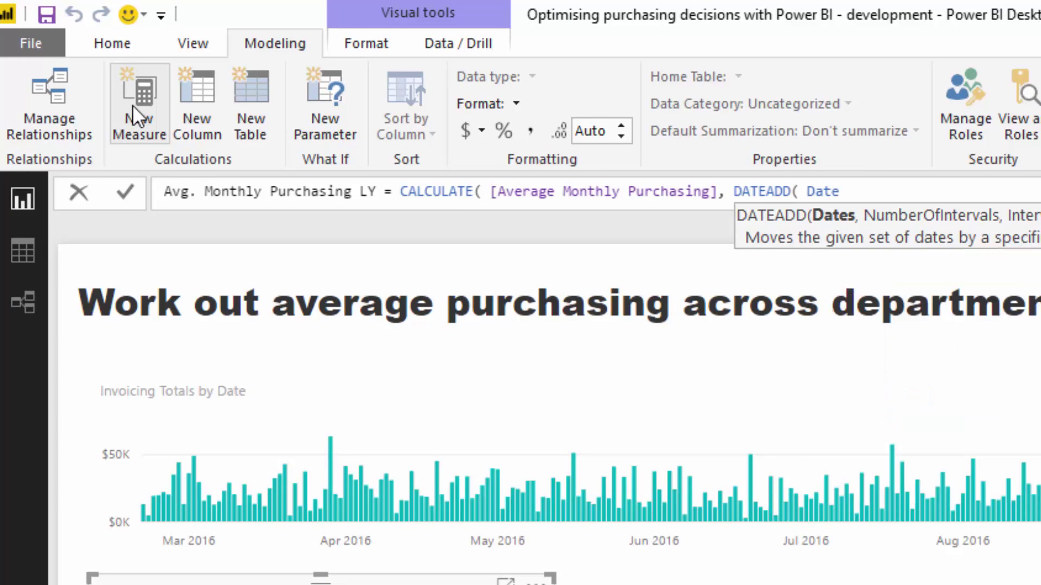
pyautogui.press('Tab')
pyautogui.write(', - 1')
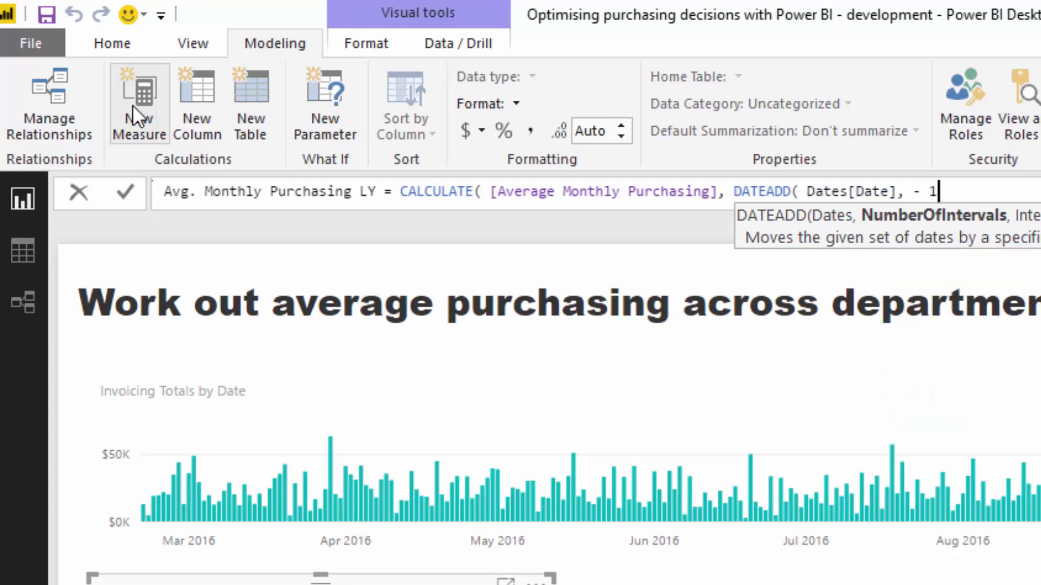
pyautogui.write(', YE')
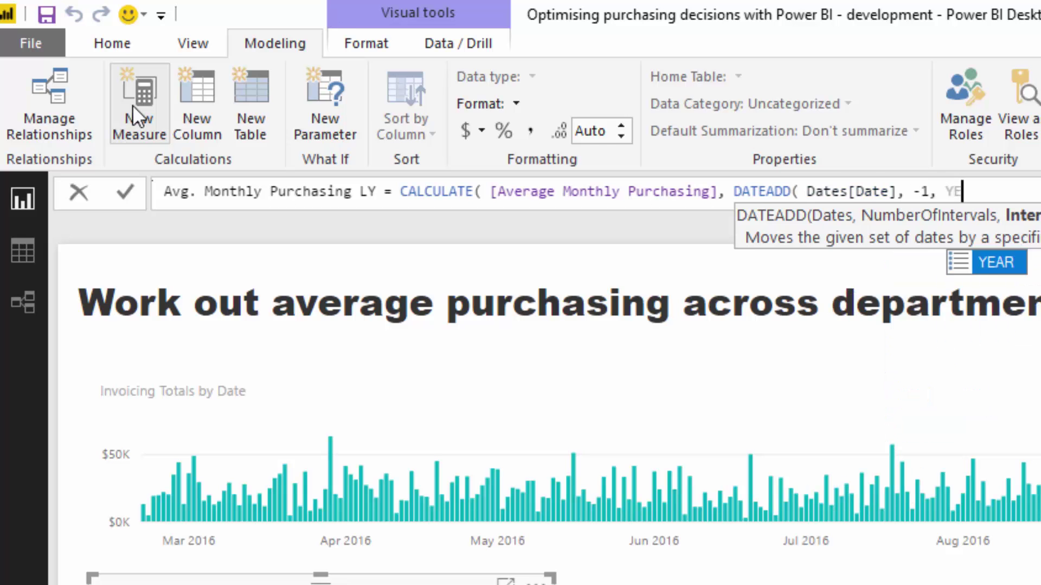
pyautogui.press('Tab')
pyautogui.write(') )')
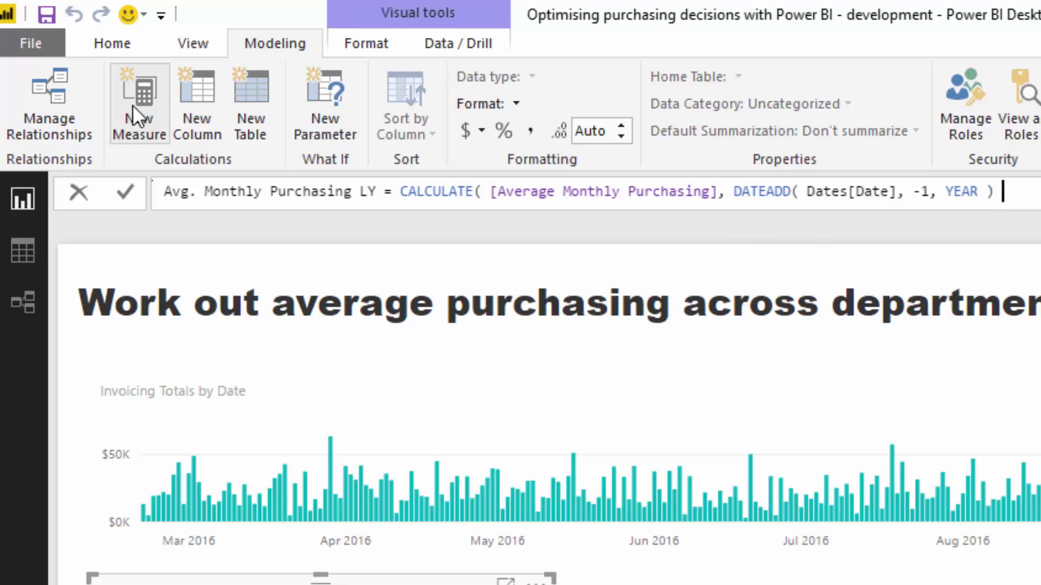
pyautogui.press('Return')
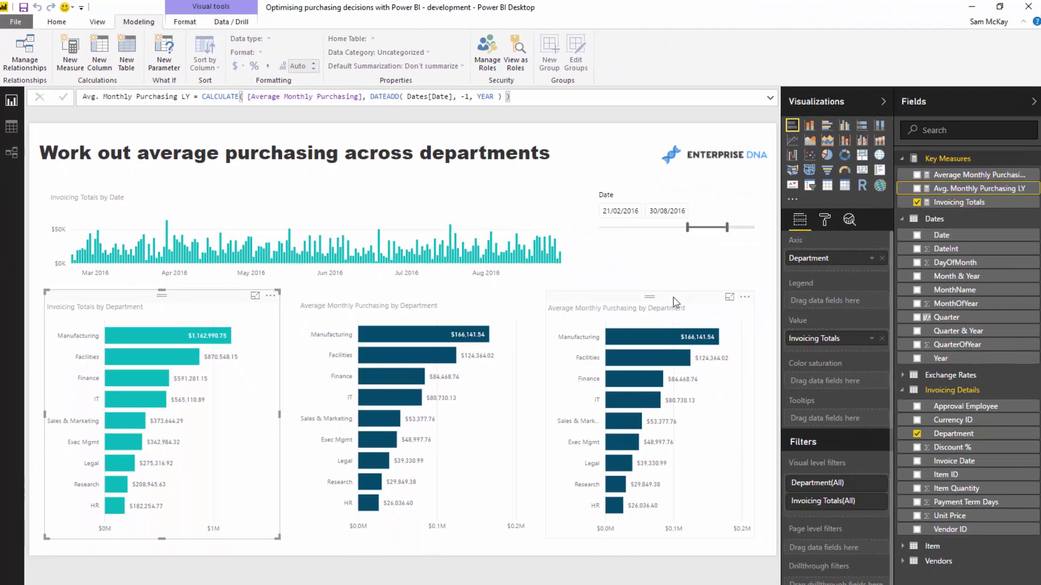
# Add Avg. Monthly Purchasing LY to the third chart's values and make it a clustered bar chart.
pyautogui.click(965, 537)
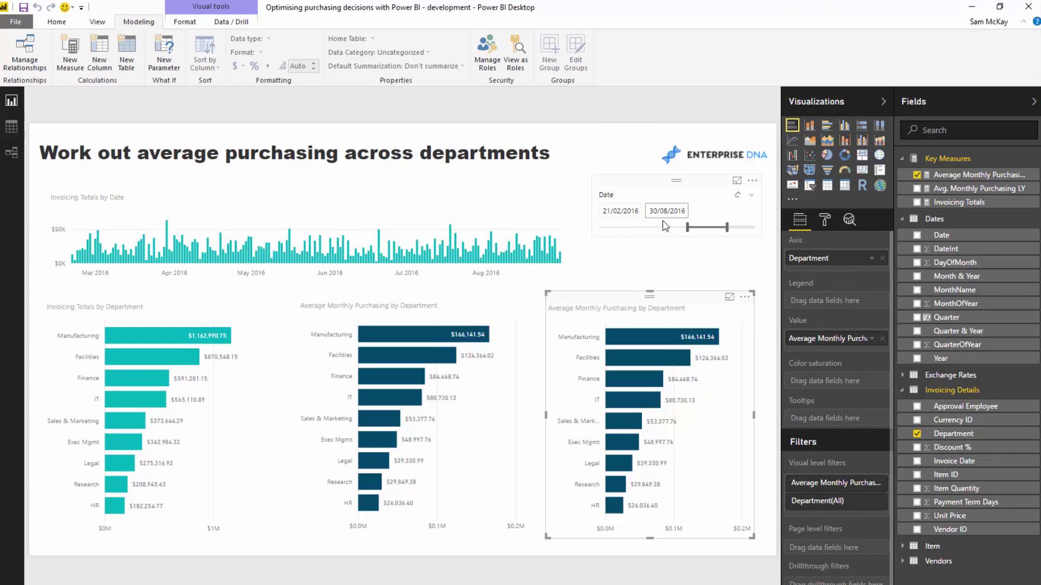
pyautogui.moveTo(959, 189); pyautogui.dragTo(832, 352)
pyautogui.click(809, 125)
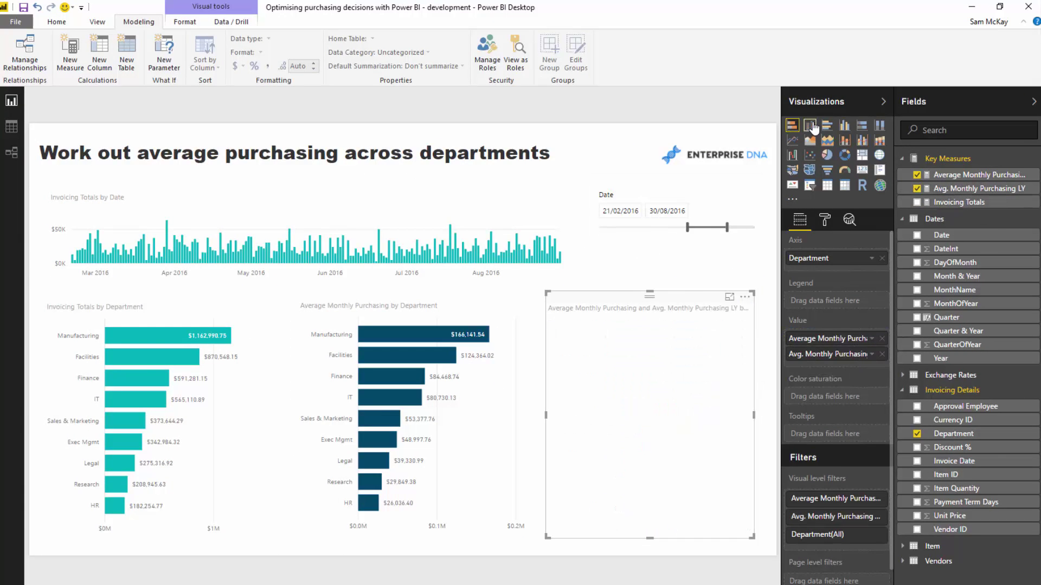
pyautogui.click(827, 125)
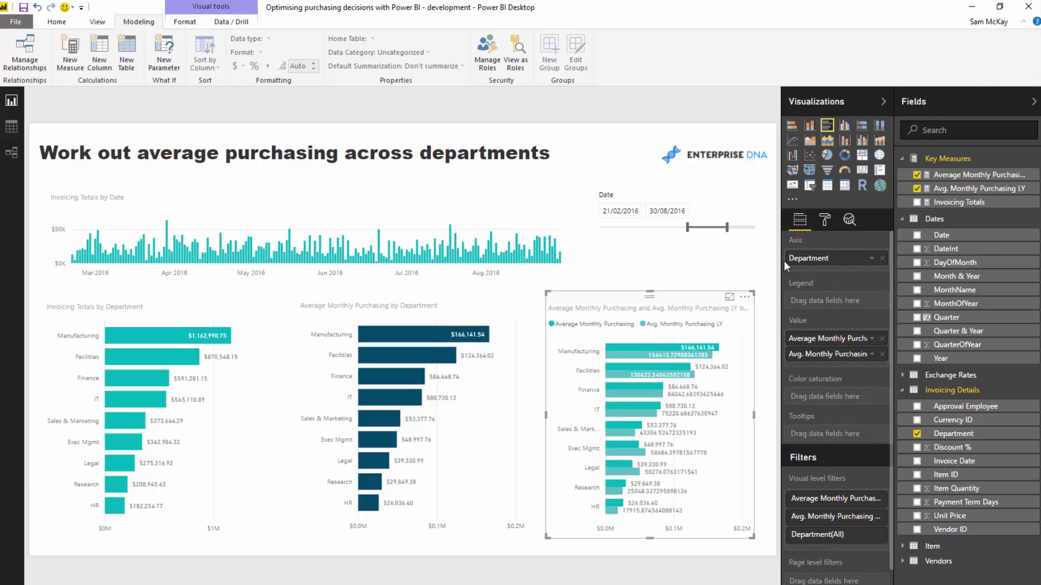
# Format Avg. Monthly Purchasing LY as US dollars and make the comparison chart narrower and taller.
pyautogui.click(978, 188)
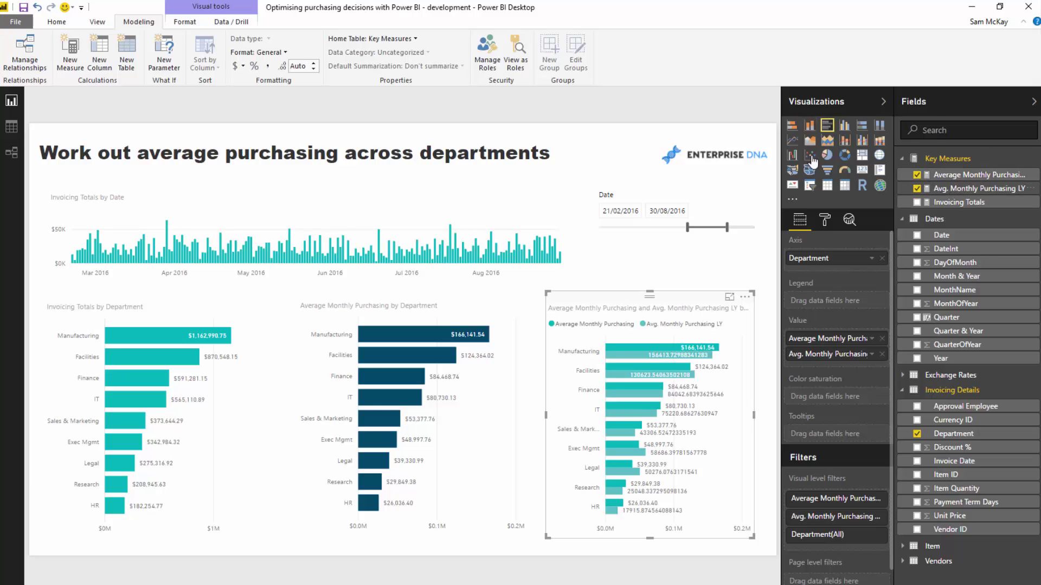
pyautogui.click(243, 65)
pyautogui.click(269, 169)
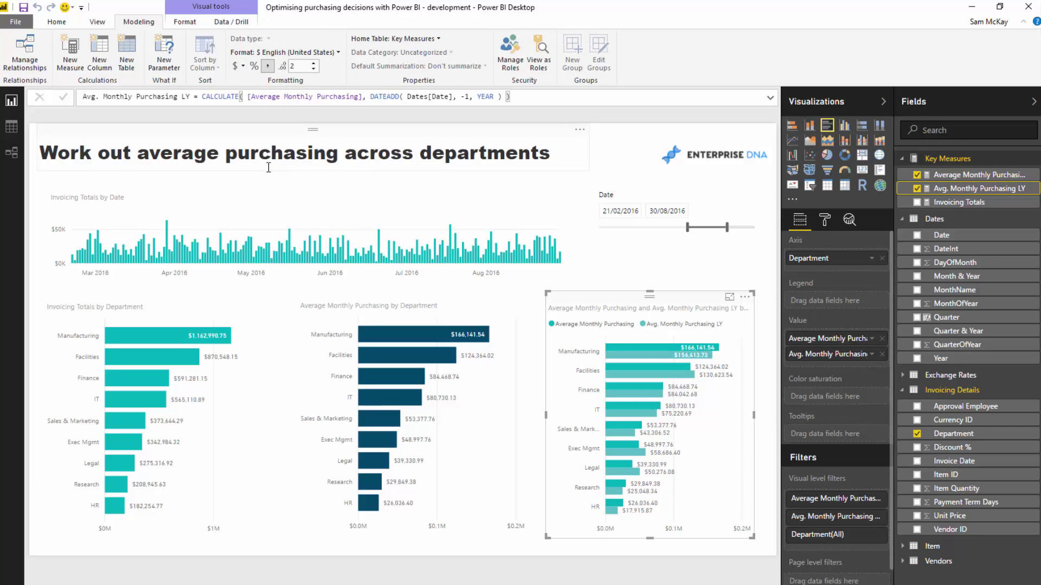
pyautogui.moveTo(547, 293); pyautogui.dragTo(533, 248)
# Narrow the Invoicing Totals by Date chart, then move the date slicer left and widen it to the page edge.
pyautogui.click(576, 230)
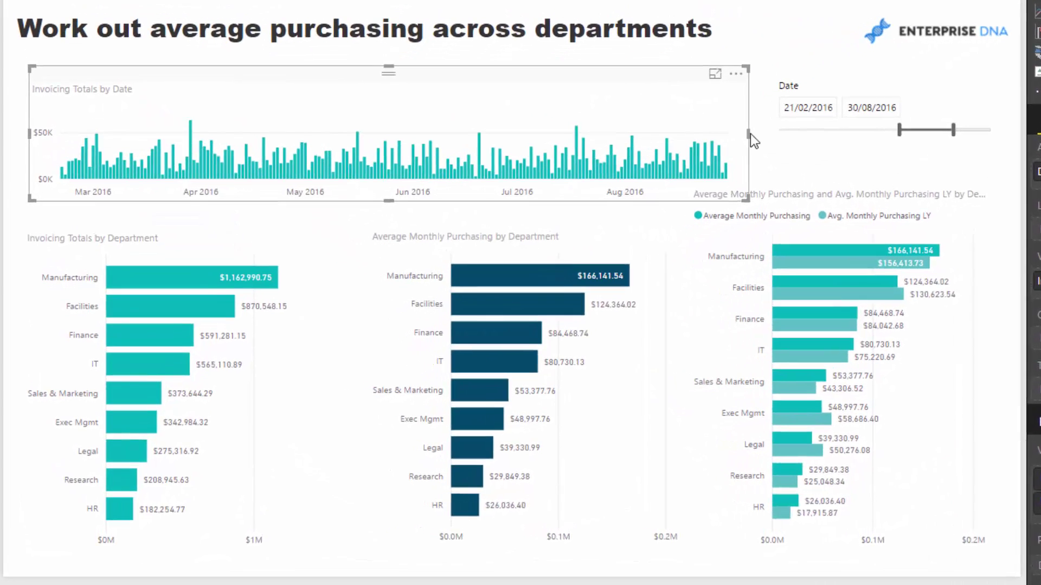
pyautogui.moveTo(749, 133); pyautogui.dragTo(675, 128)
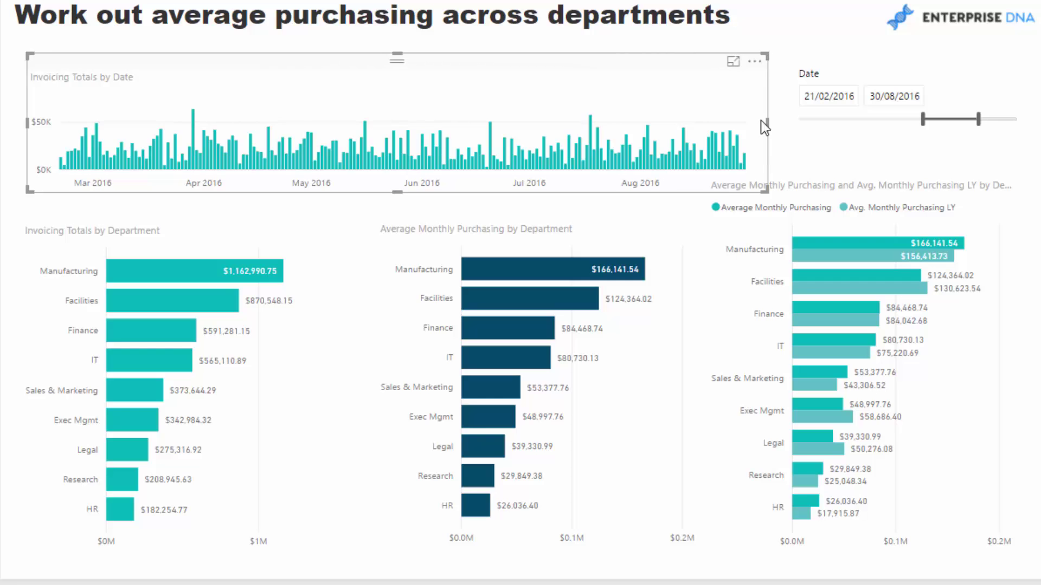
pyautogui.click(905, 61)
pyautogui.moveTo(906, 61); pyautogui.dragTo(834, 70)
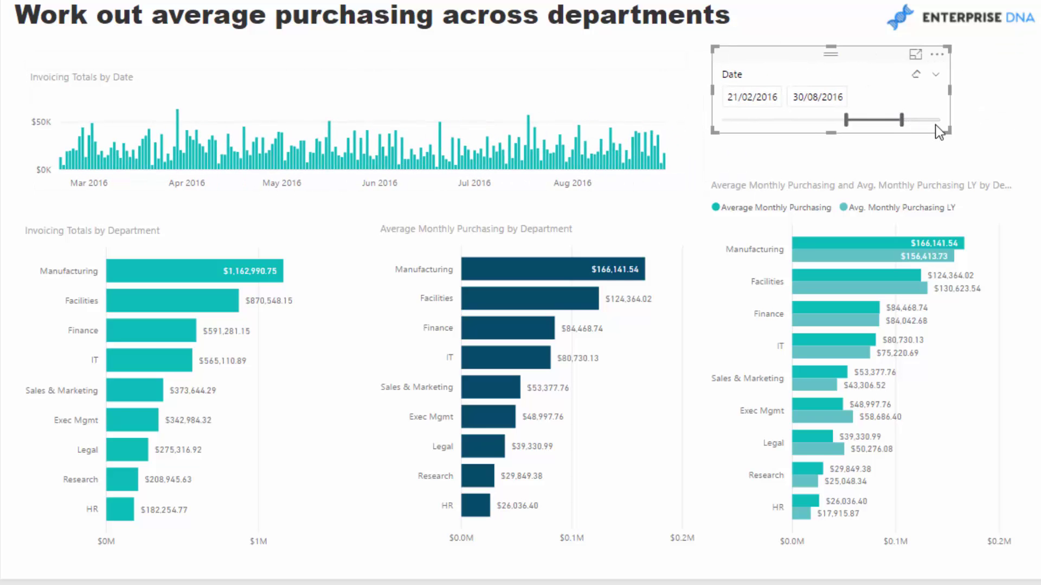
pyautogui.moveTo(952, 128); pyautogui.dragTo(1032, 138)
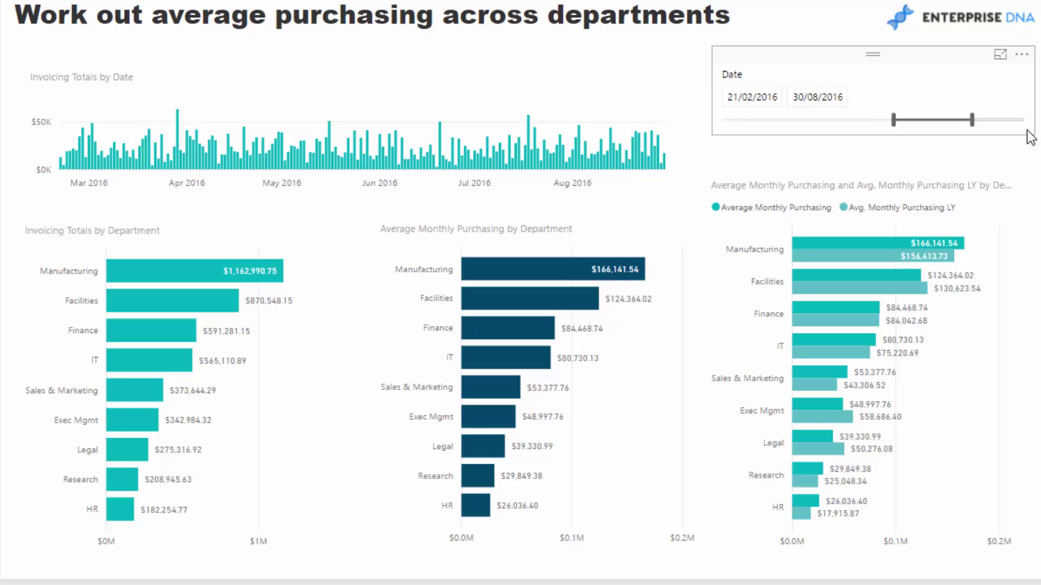
# Extend the comparison chart up under the slicer and enlarge the Invoicing Totals by Date chart.
pyautogui.click(734, 170)
pyautogui.moveTo(711, 164); pyautogui.dragTo(724, 156)
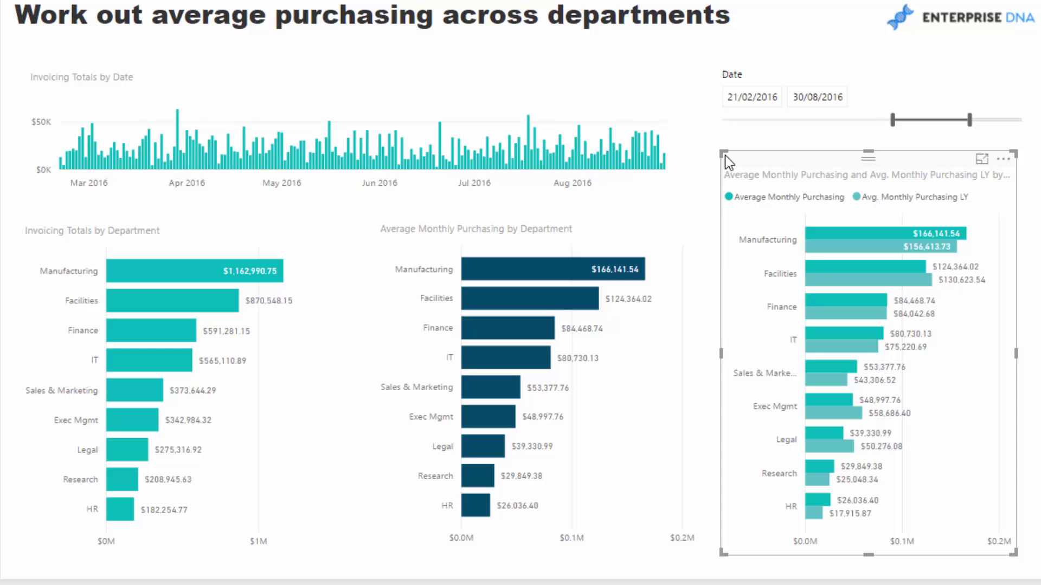
pyautogui.click(446, 70)
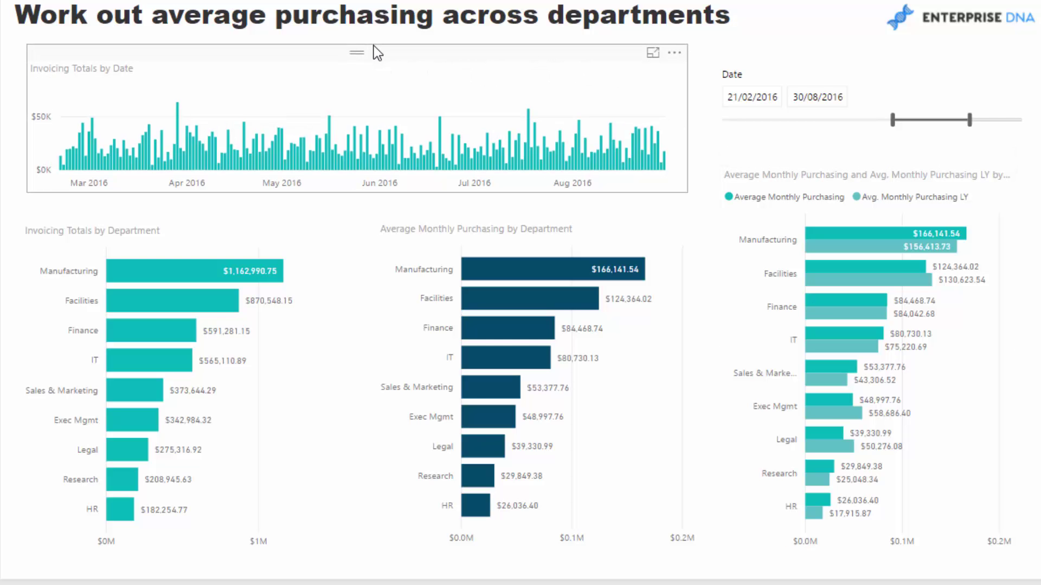
pyautogui.moveTo(413, 63); pyautogui.dragTo(403, 64)
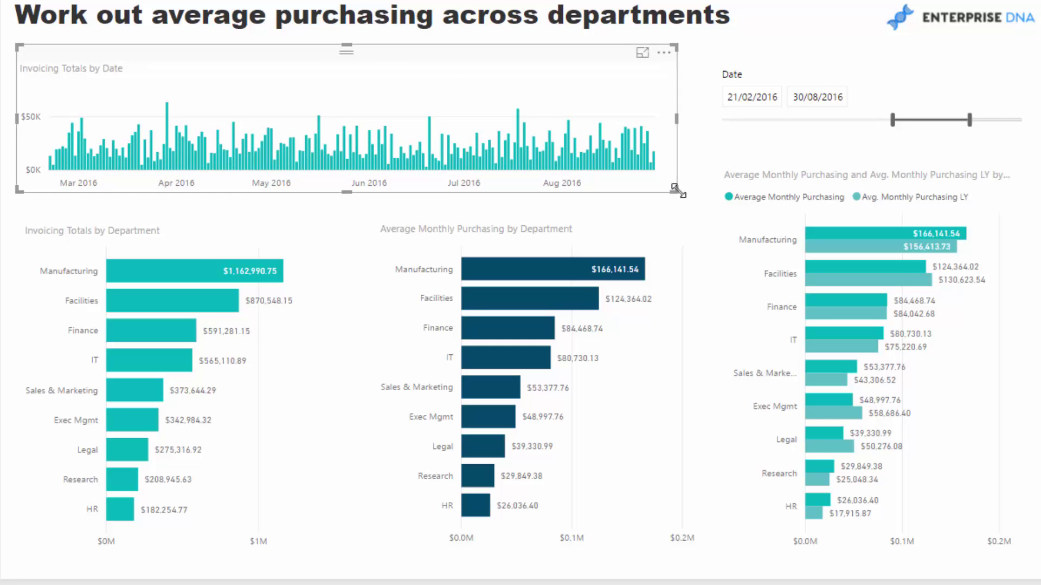
pyautogui.moveTo(675, 190)
pyautogui.mouseDown()
pyautogui.moveTo(699, 198)
pyautogui.moveTo(691, 189)
pyautogui.mouseUp()
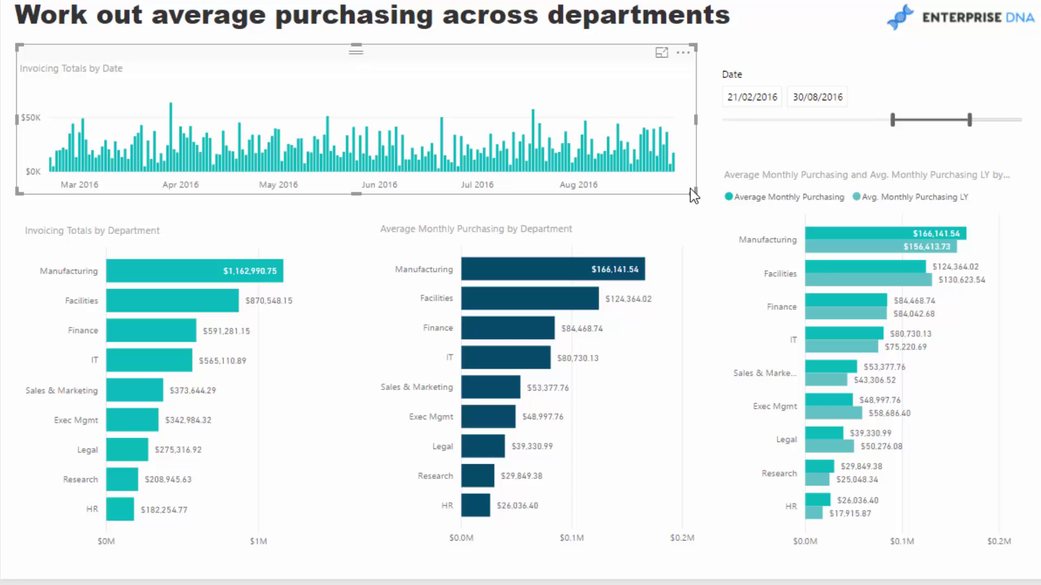
pyautogui.click(246, 230)
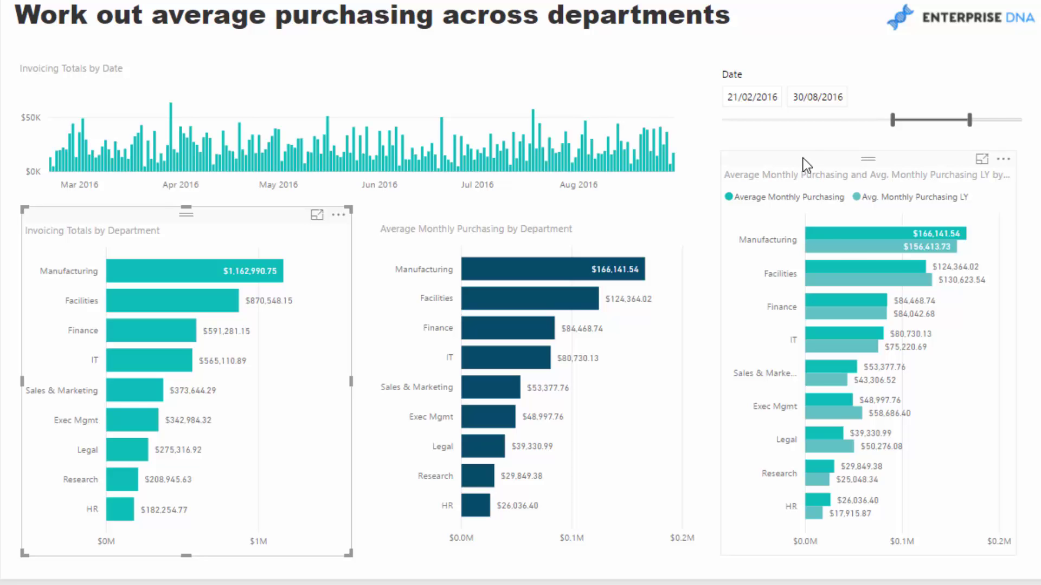
# Set the Date slicer to 1/07/2016–26/11/2016, giving Manufacturing $190,605.88 versus $173,847.48 last year.
pyautogui.moveTo(892, 246)
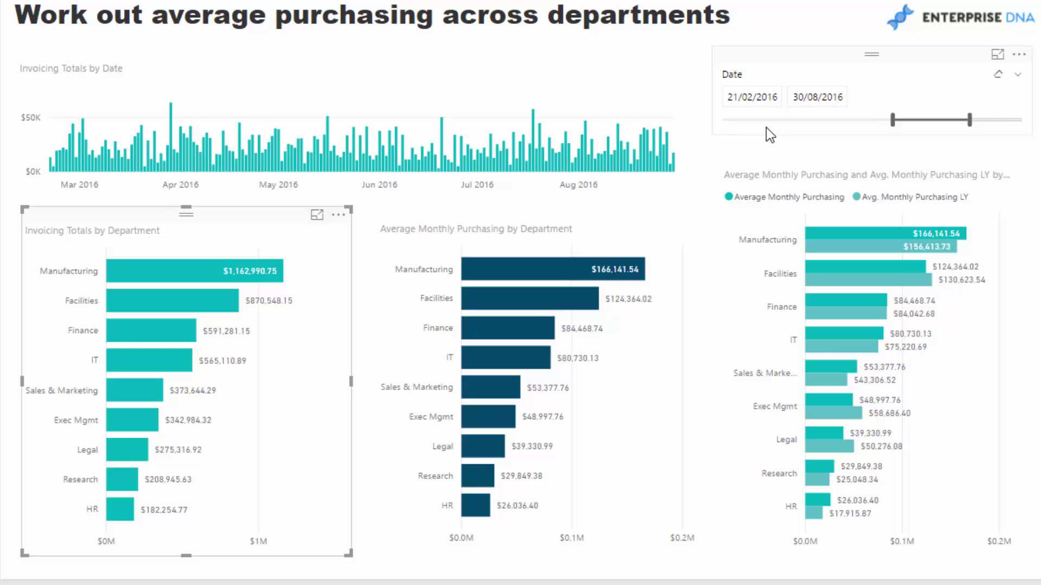
pyautogui.click(813, 15)
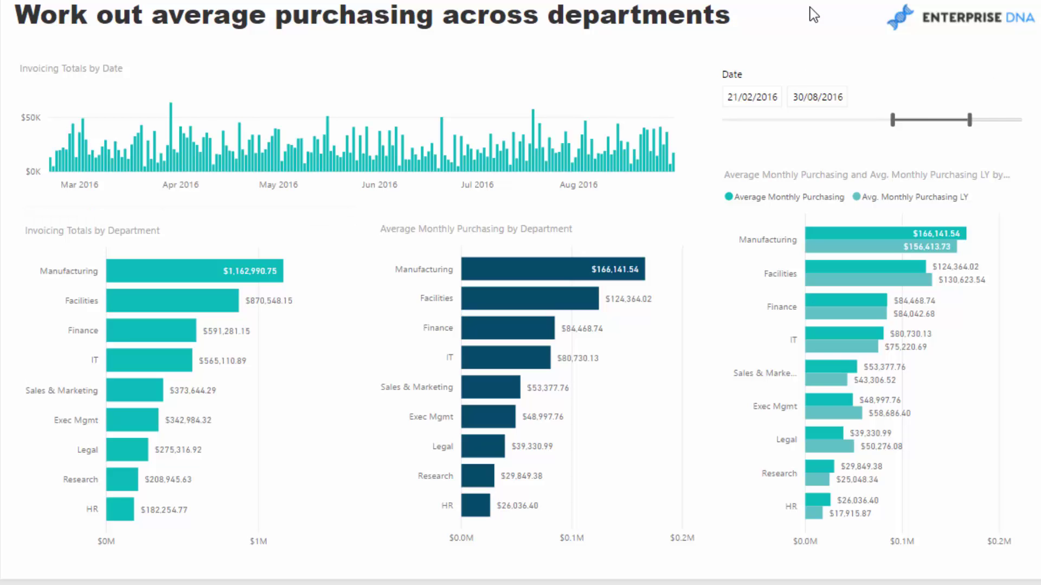
pyautogui.moveTo(895, 122); pyautogui.dragTo(1007, 120)
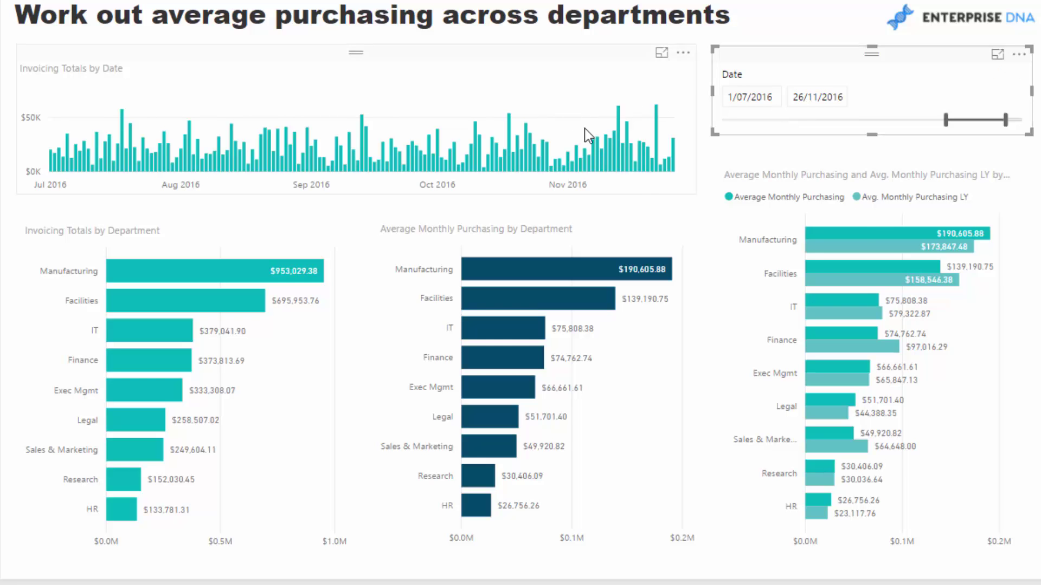
pyautogui.click(924, 232)
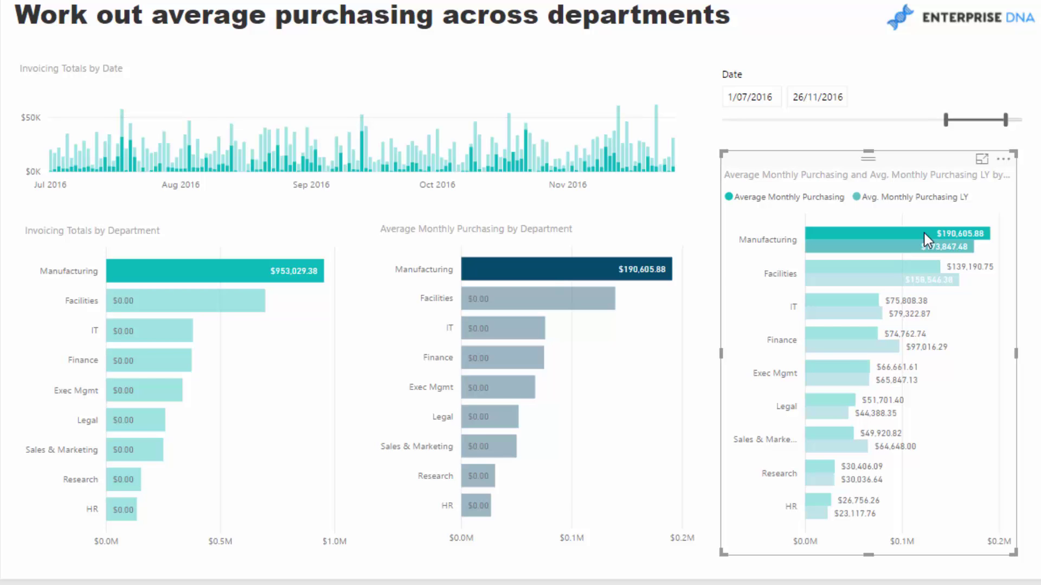
pyautogui.click(924, 233)
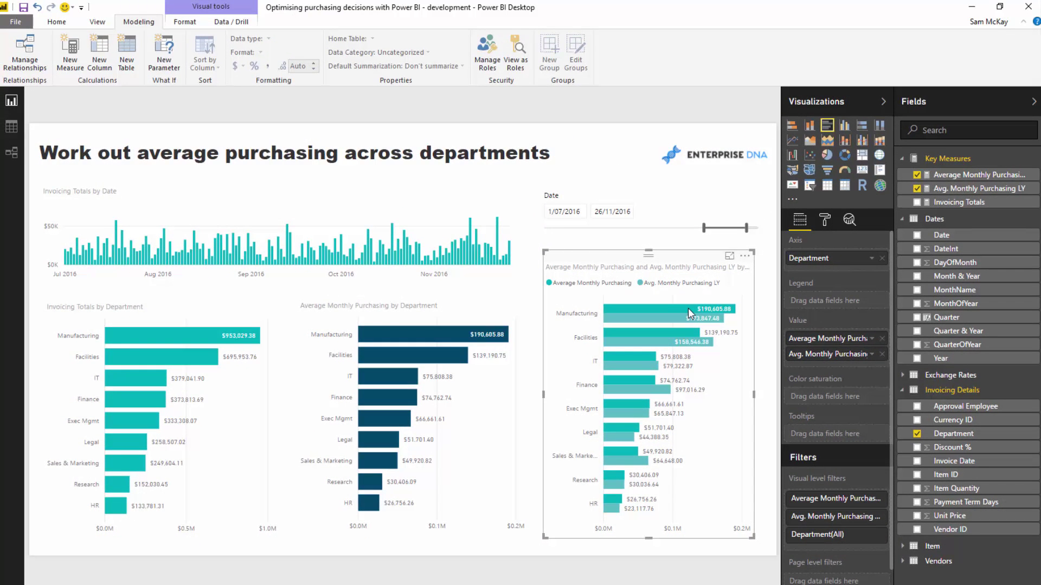
pyautogui.click(630, 156)
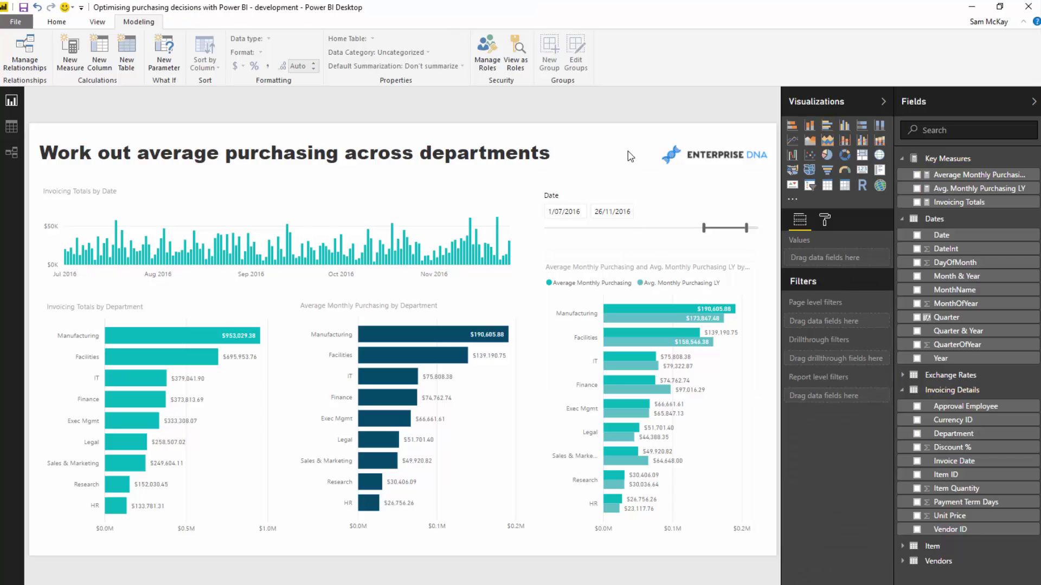